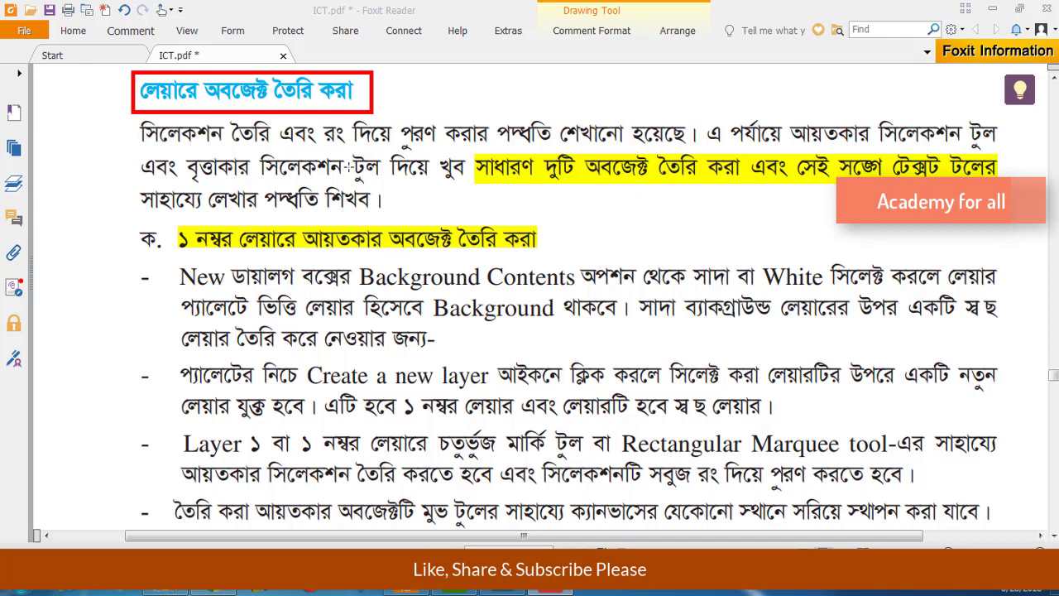
Step: Switch from Foxit Reader back to the Photoshop flag document with the green rectangle
click(508, 589)
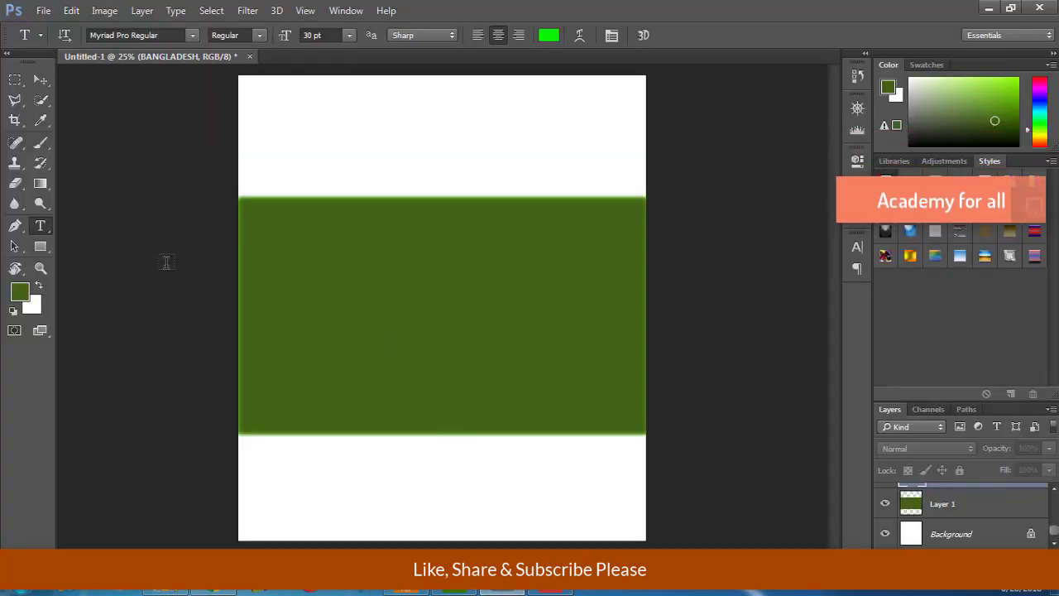
Step: Create a new blank white document, Untitled-2, with File > New
click(44, 3)
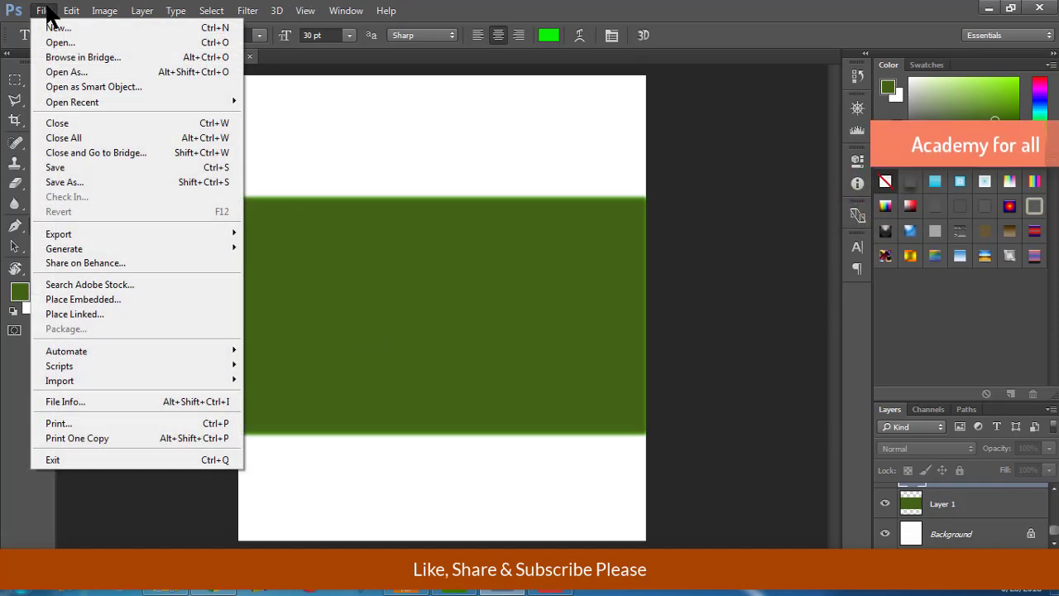
click(63, 29)
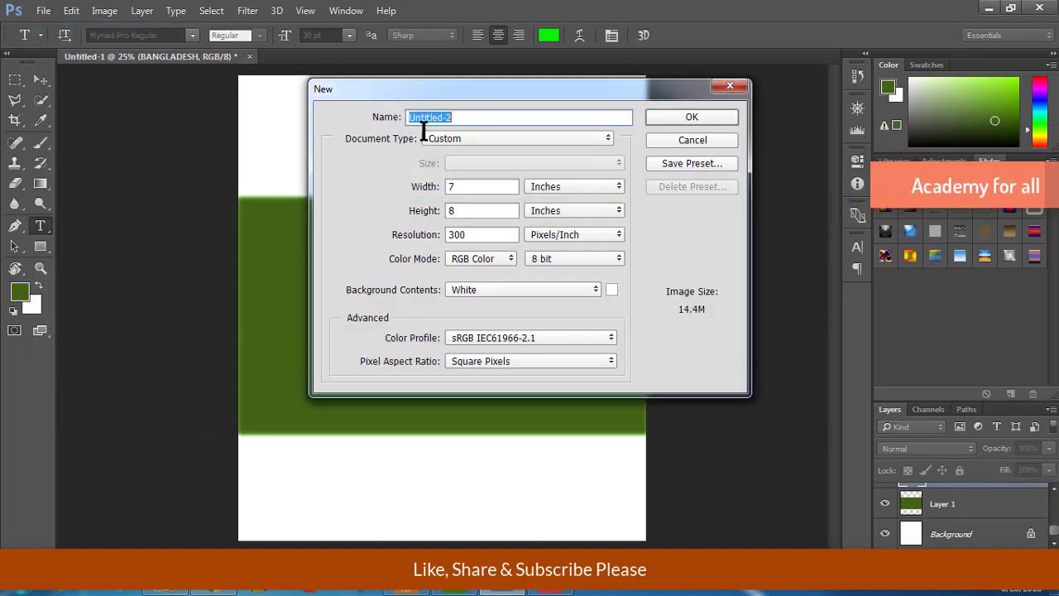
click(671, 116)
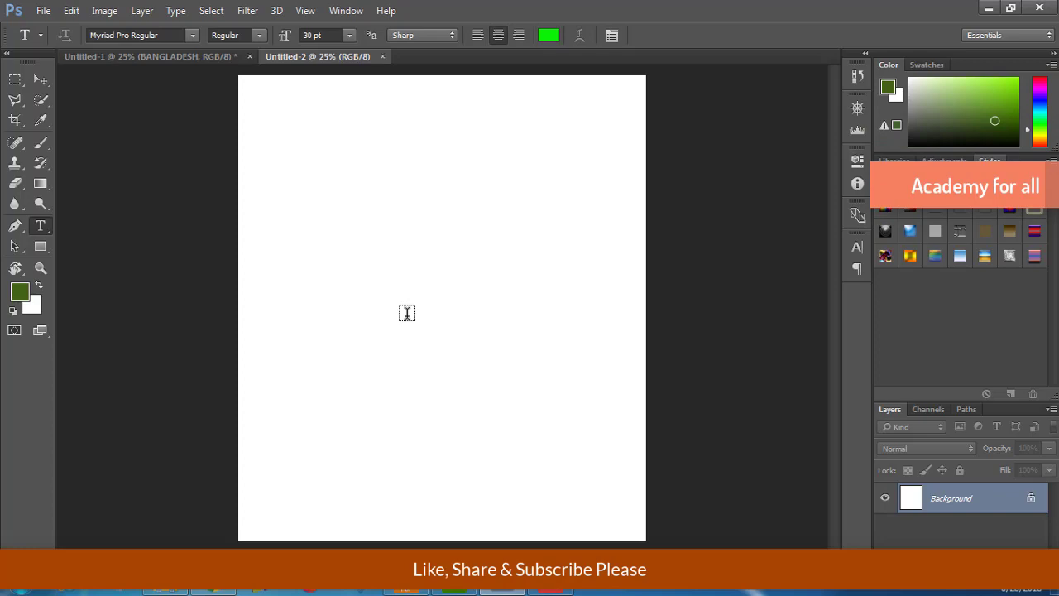
Step: Start a second 7×8-inch, 300 ppi document and view its Background Contents choices
click(43, 10)
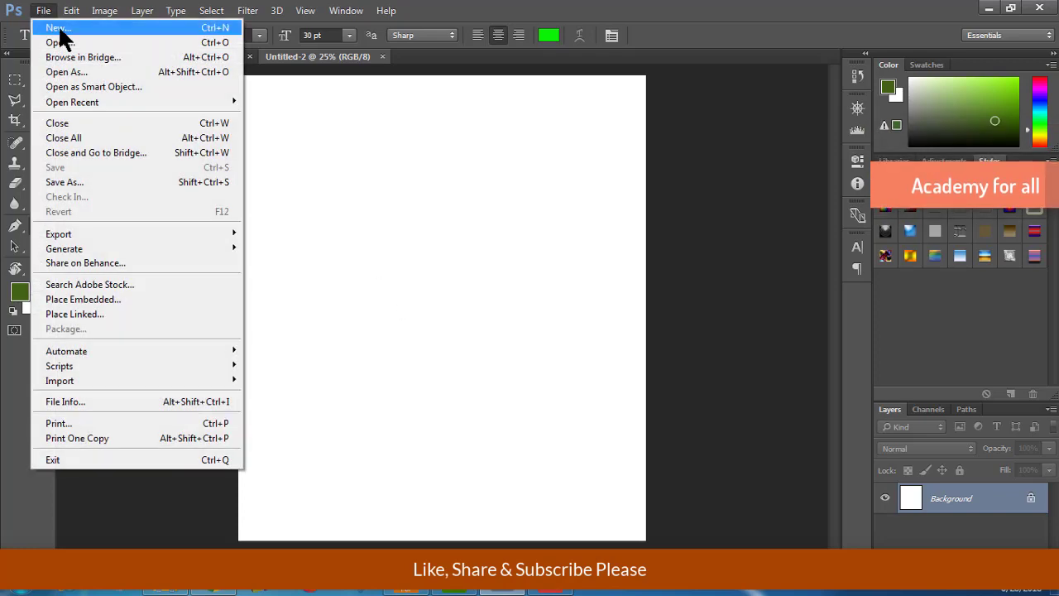
click(66, 29)
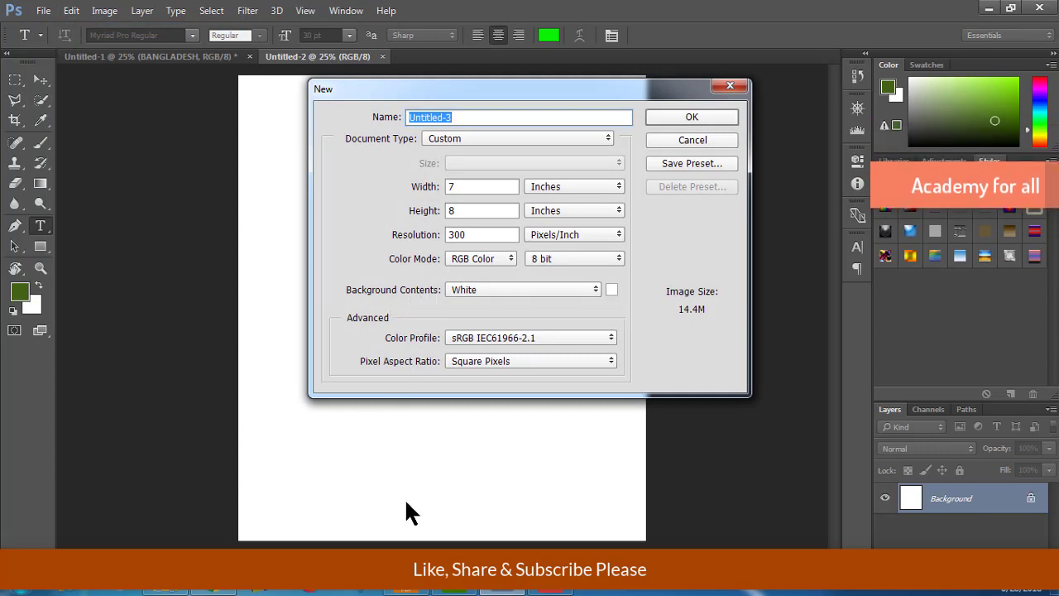
click(523, 288)
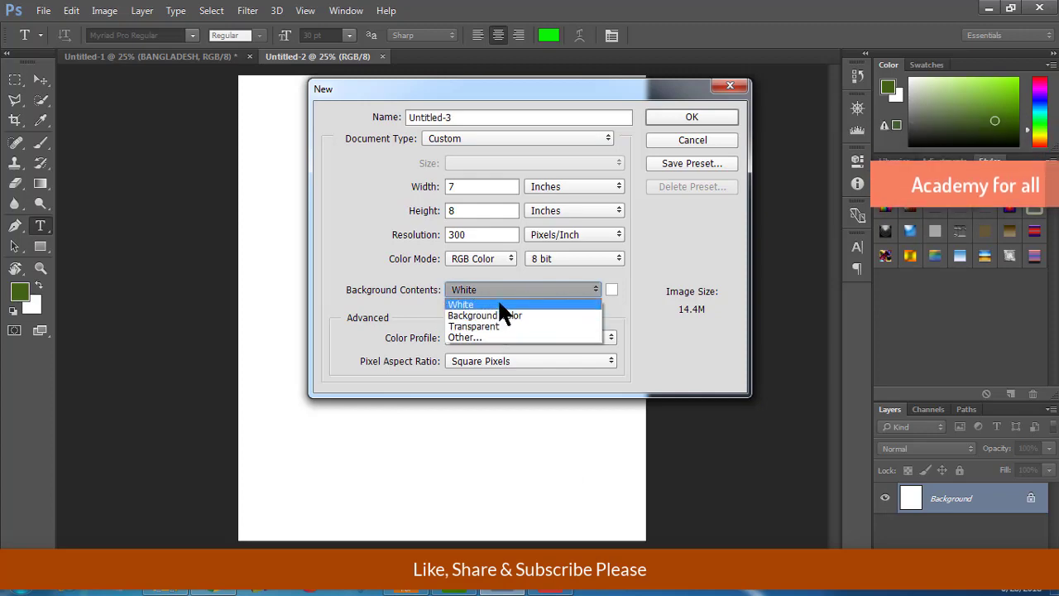
Step: Try a custom background colour, sweeping hues from cyan to red, but keep it white
click(478, 336)
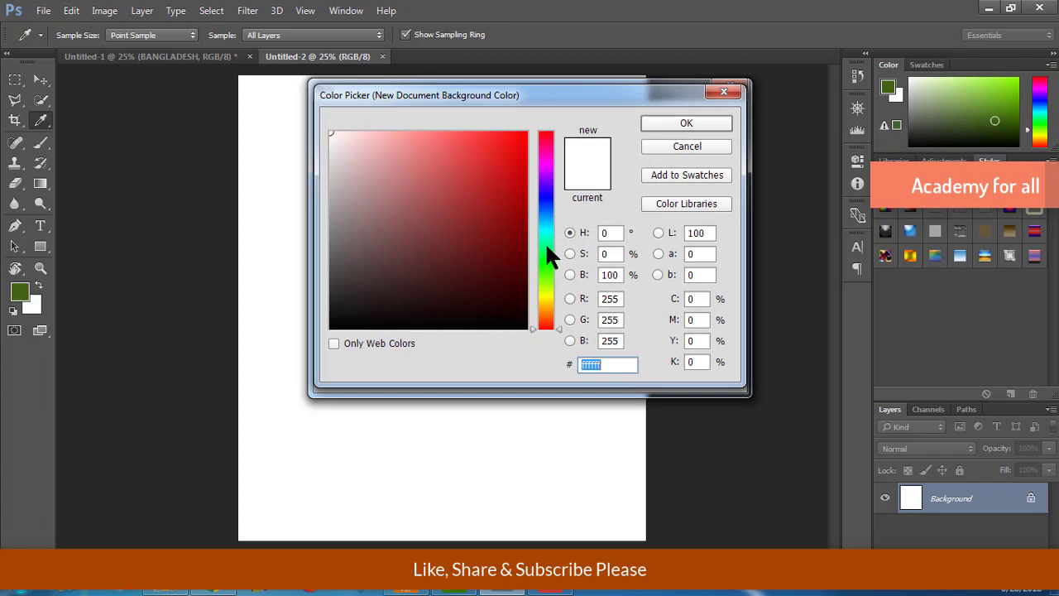
mouse_move(544, 242)
mouse_down()
mouse_move(549, 316)
mouse_move(542, 218)
mouse_up()
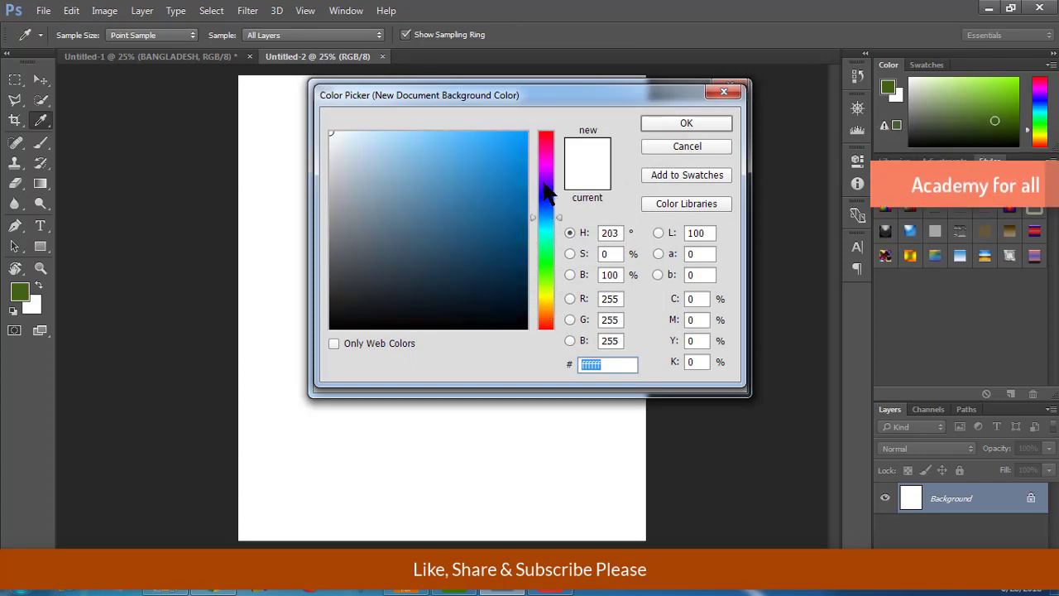
drag(543, 218, 546, 135)
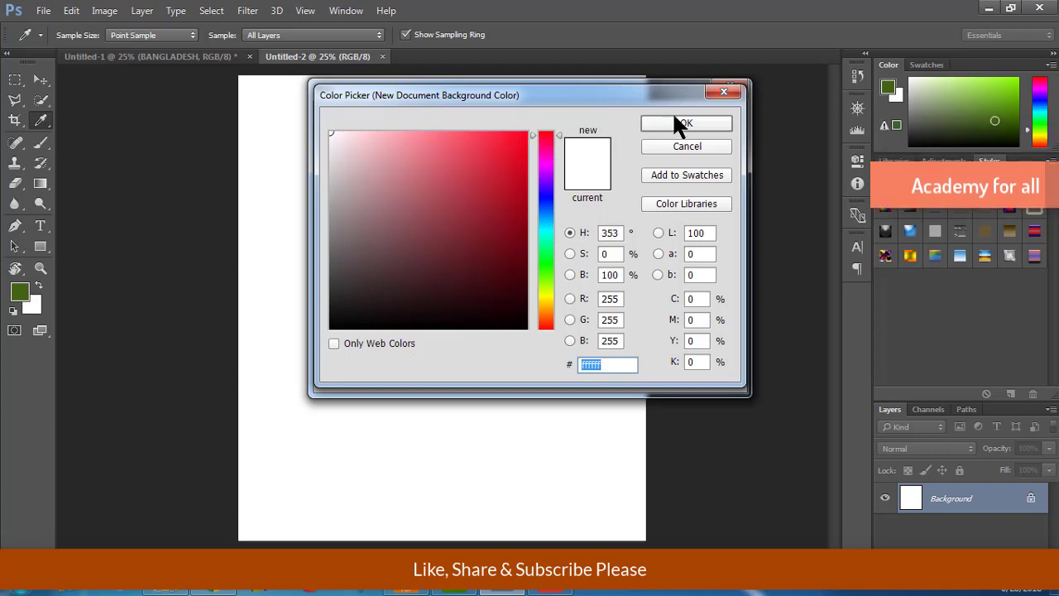
click(697, 146)
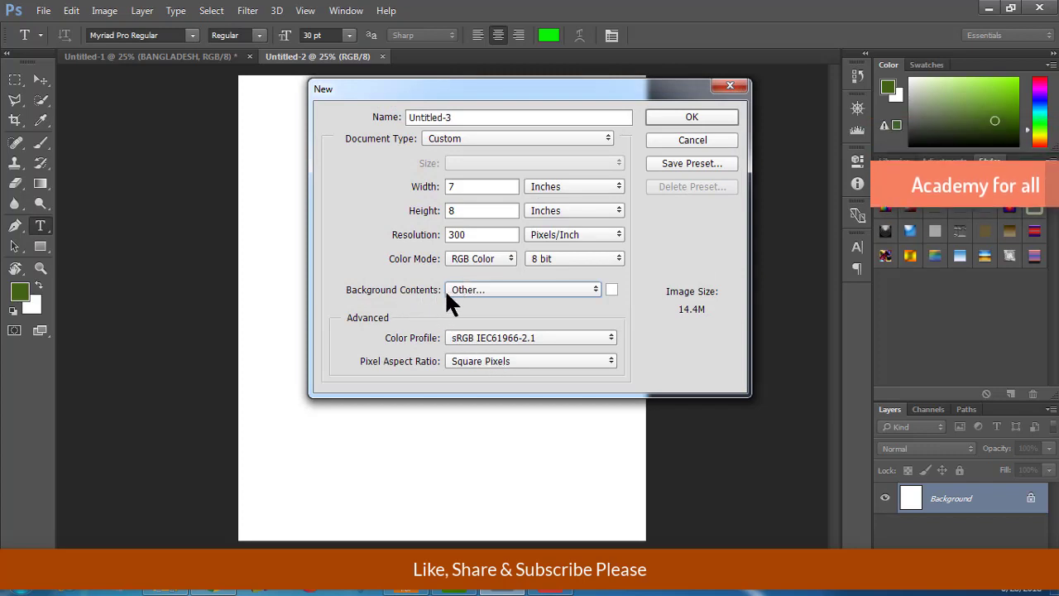
click(525, 289)
Step: Reset the background to White, cancel the second document, and switch to the ICT.pdf lesson
click(494, 303)
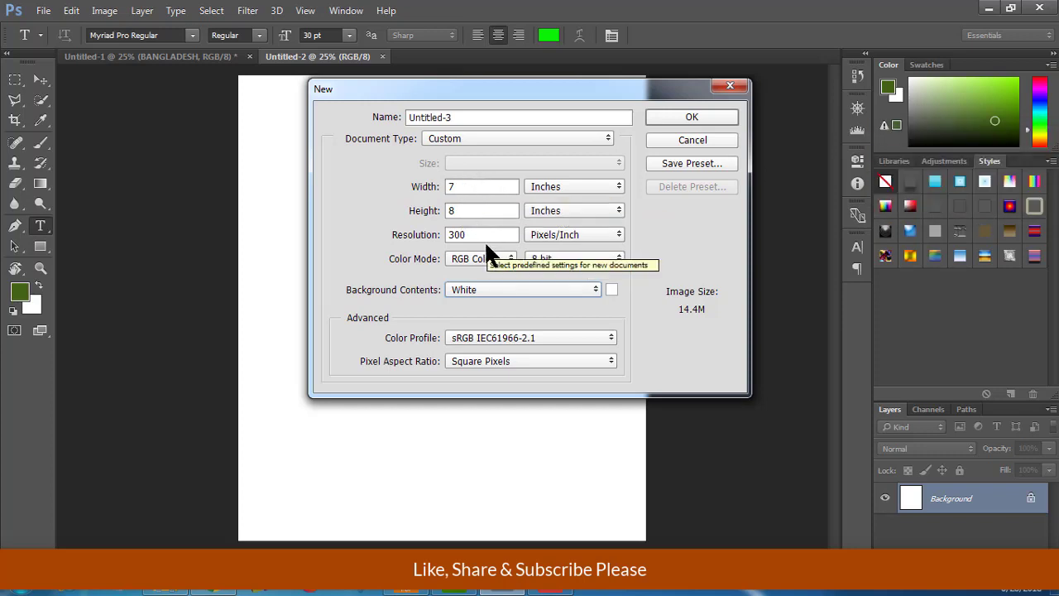
click(695, 138)
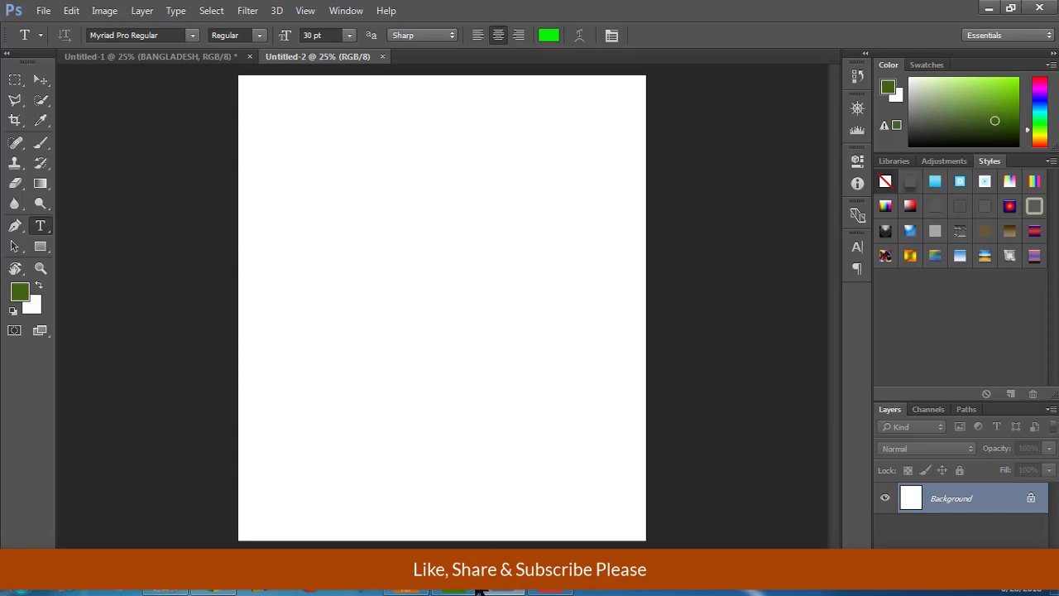
click(406, 591)
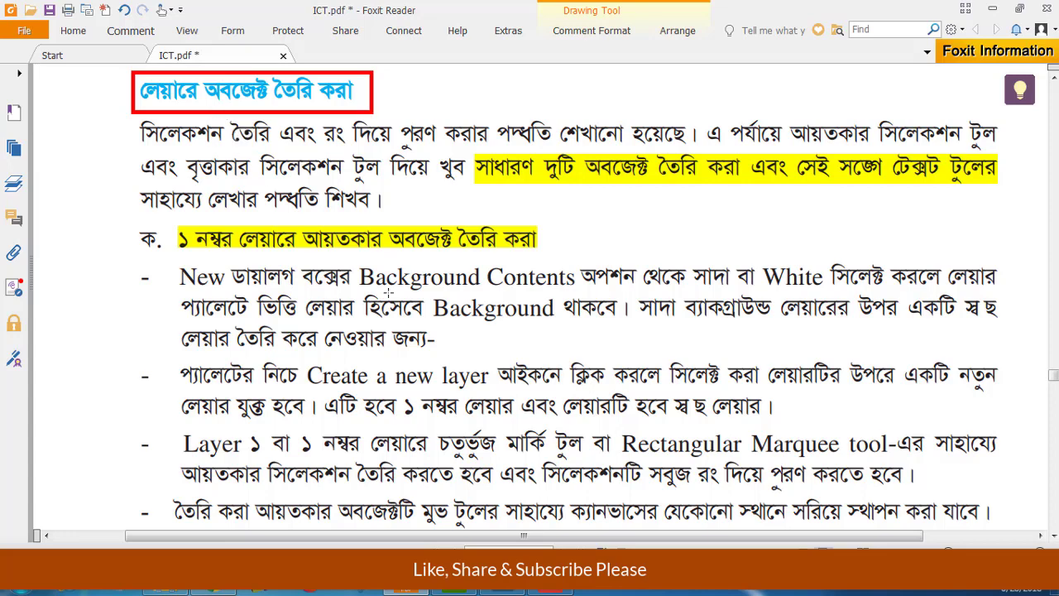
Step: Scroll the ICT.pdf lesson to read ahead to the second-layer steps
scroll(480, 318, down, 5)
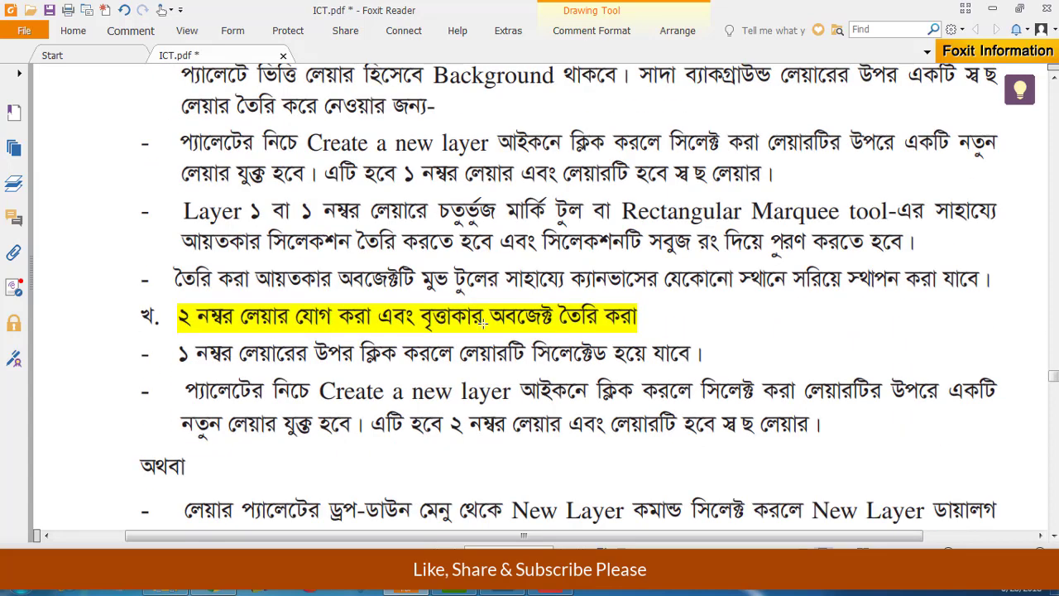
scroll(480, 323, up, 3)
scroll(480, 322, up, 2)
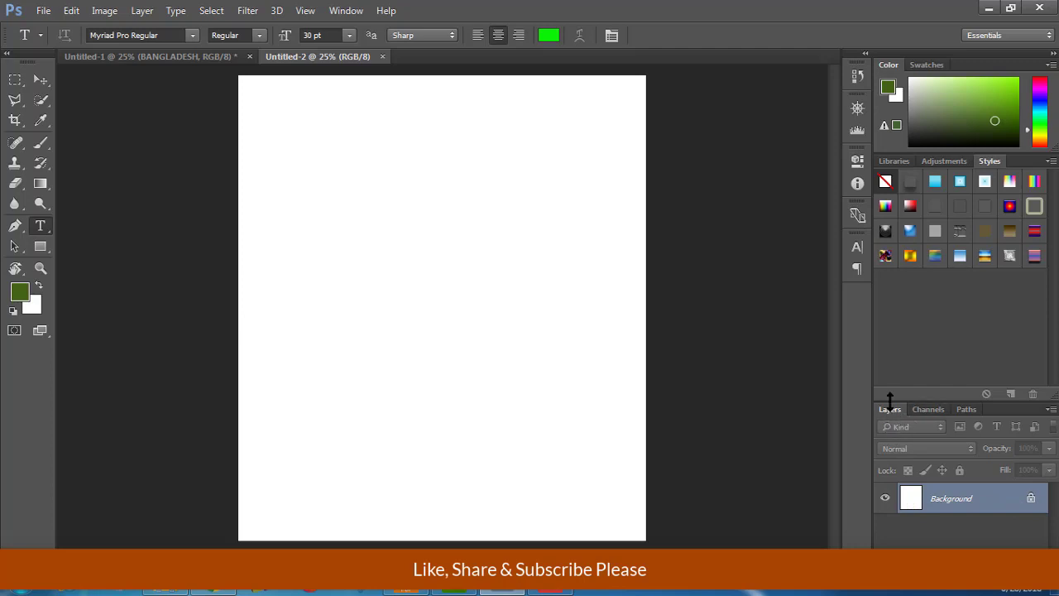
Step: Toggle the Layers panel, add an empty Layer 1 above Background, and return to ICT.pdf
click(345, 8)
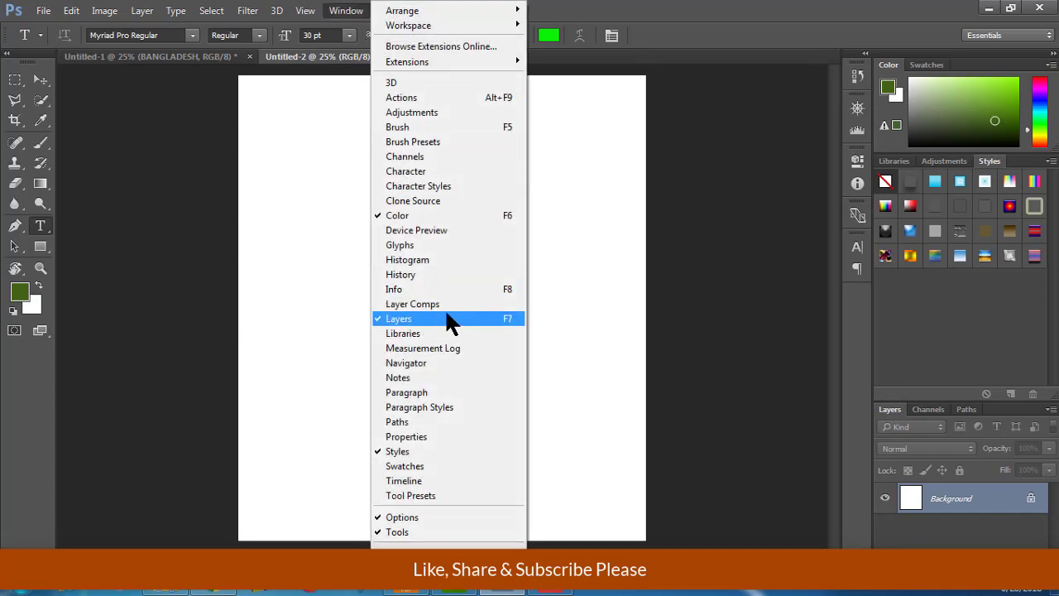
click(381, 320)
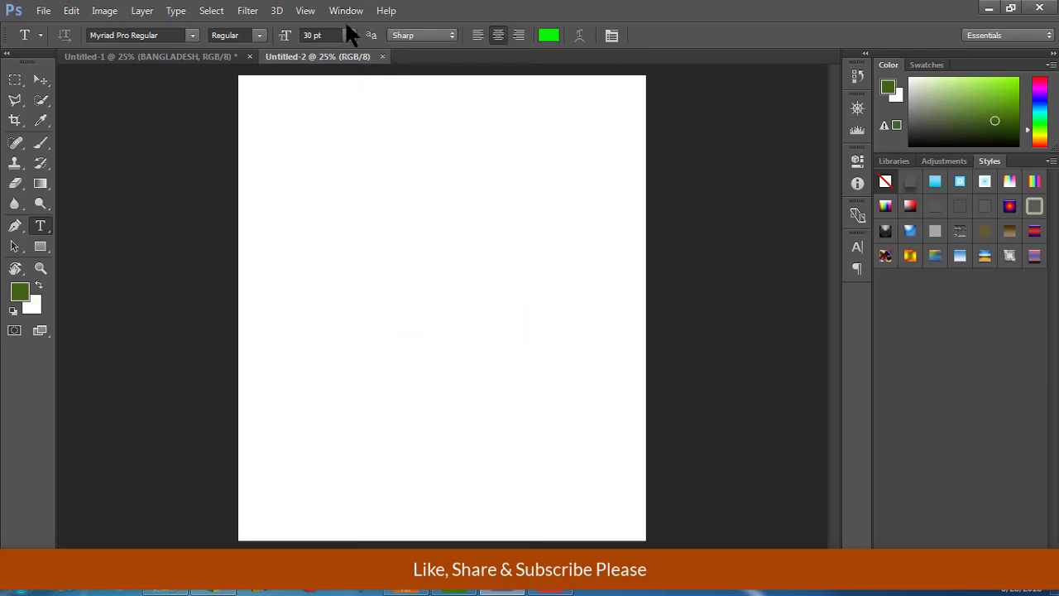
click(348, 12)
click(382, 318)
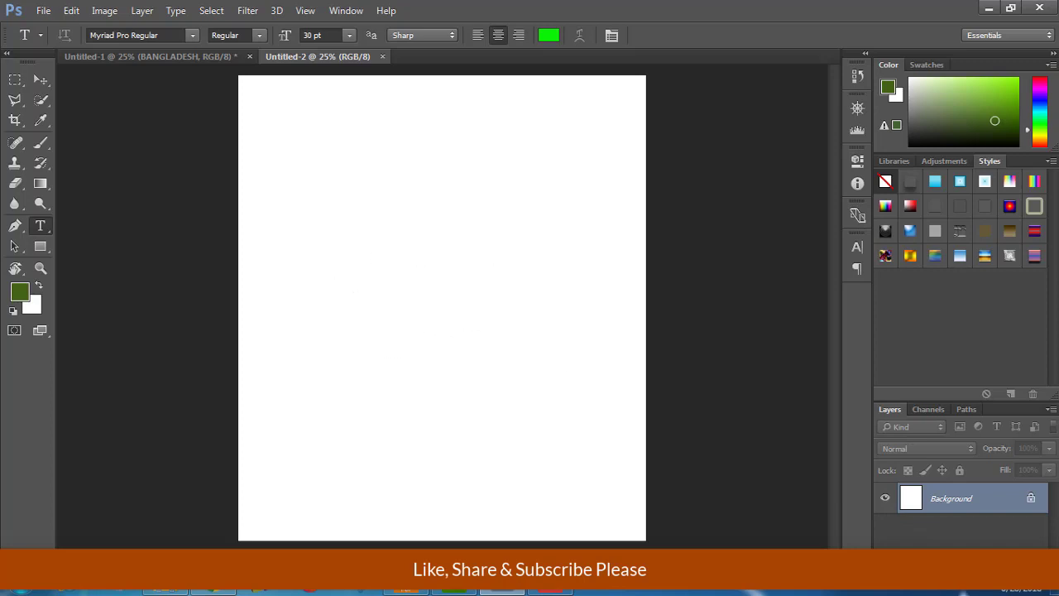
key(ctrl+shift+alt+n)
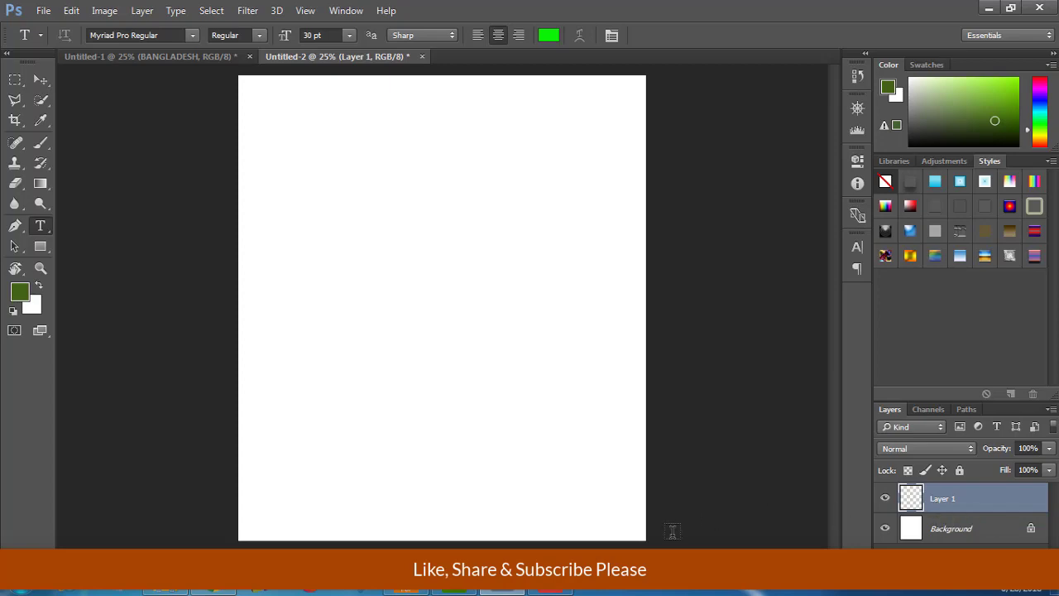
click(429, 590)
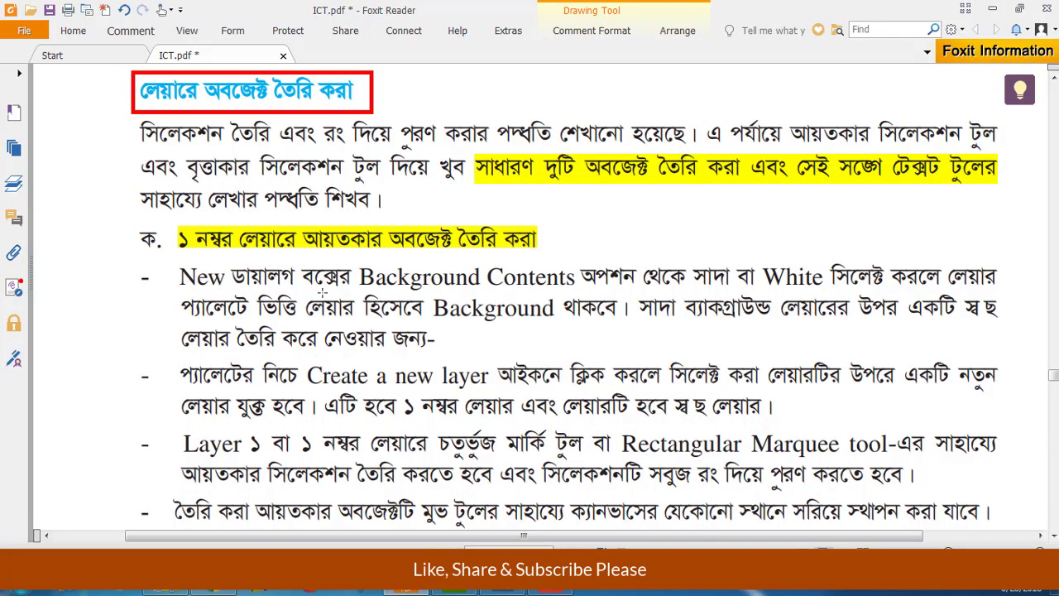
Step: Back in Photoshop, draw a wide 10 px feathered rectangular selection across the canvas middle
click(509, 590)
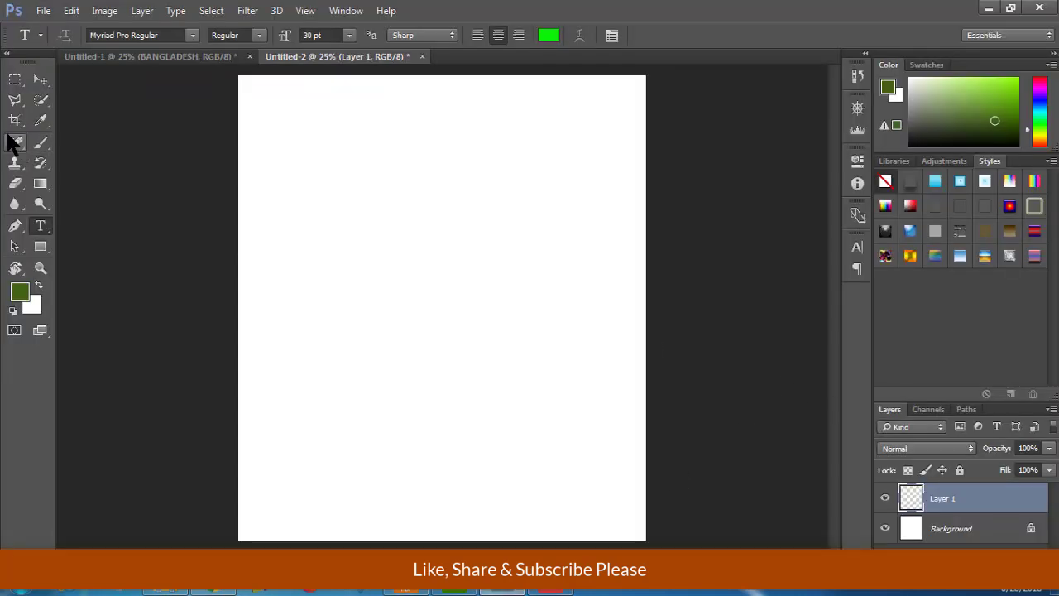
click(14, 80)
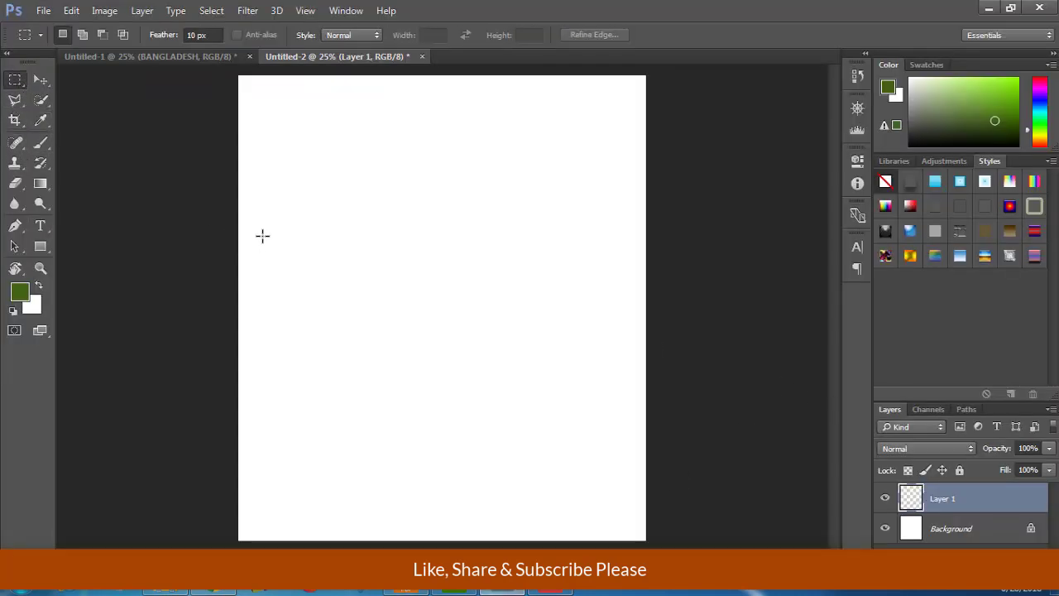
drag(241, 214, 640, 436)
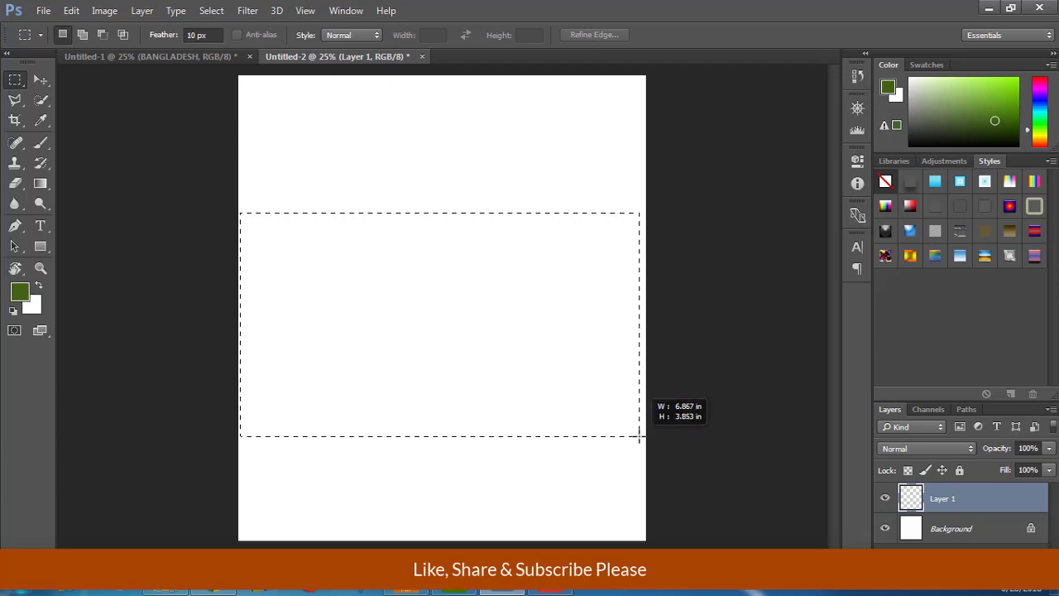
drag(640, 436, 646, 423)
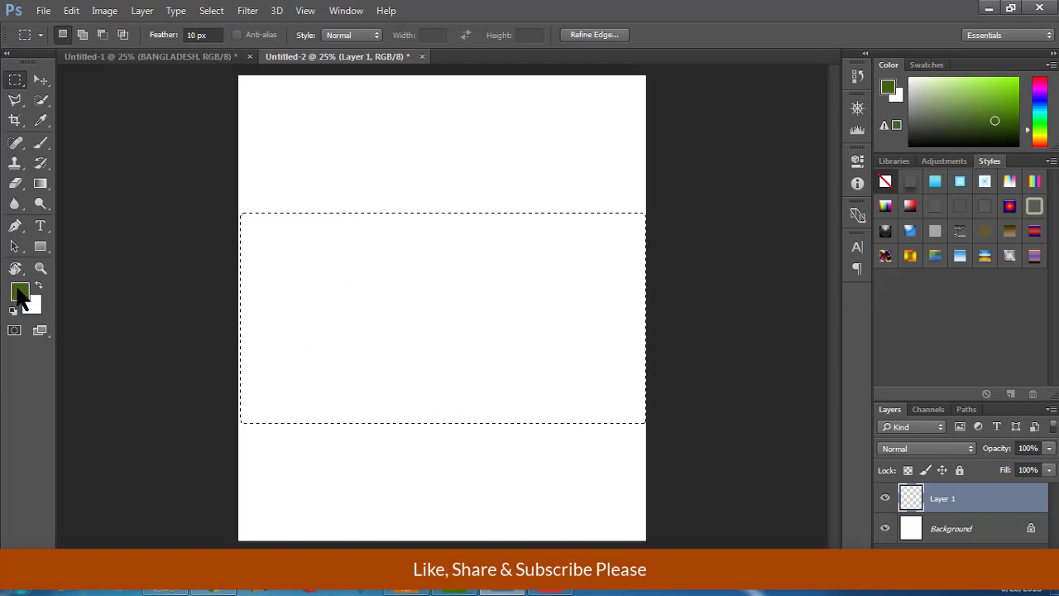
Step: Set the foreground colour to dark green #406316
click(20, 296)
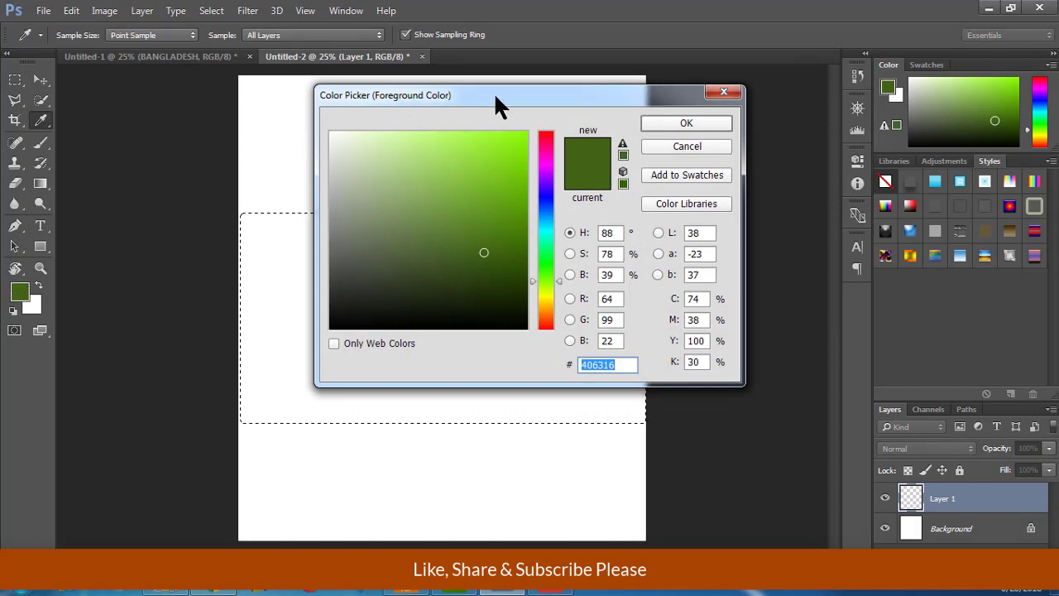
drag(602, 111, 782, 163)
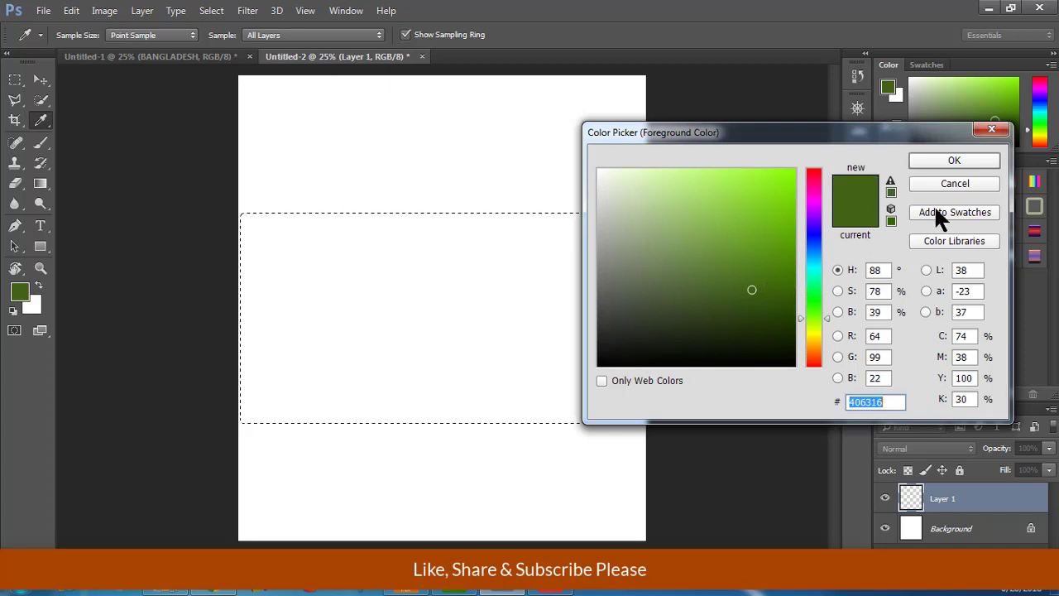
click(943, 159)
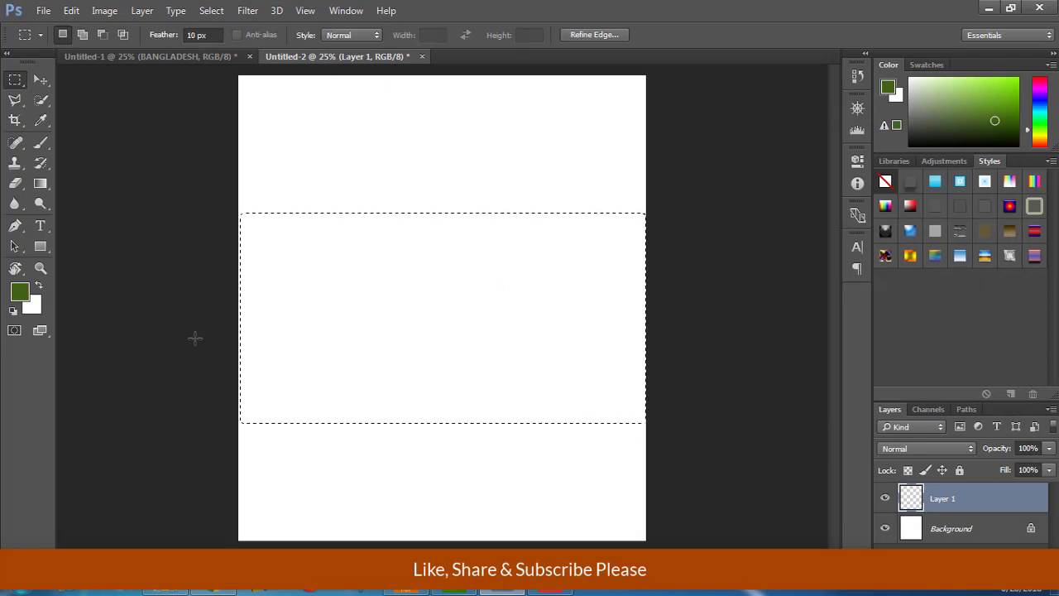
Step: Fill the feathered selection with dark green, deselect, and add an empty Layer 2
key(alt)
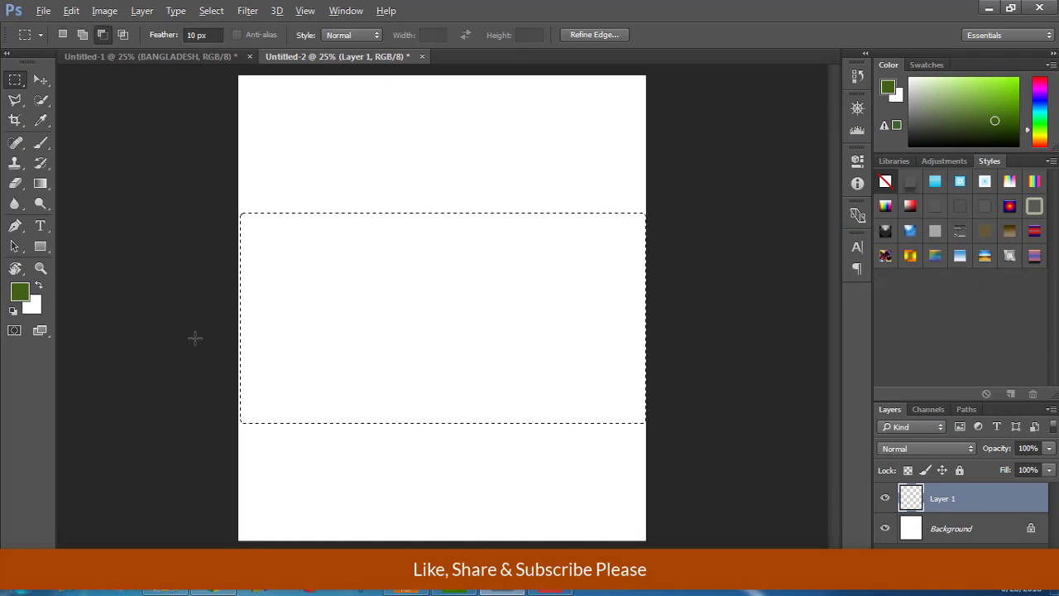
key(alt+BackSpace)
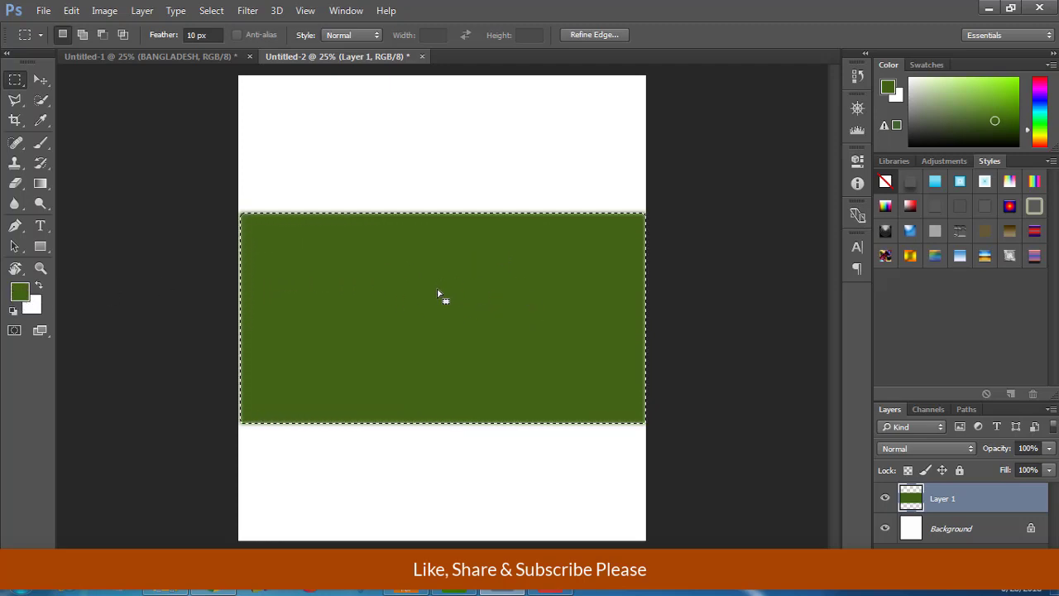
click(465, 174)
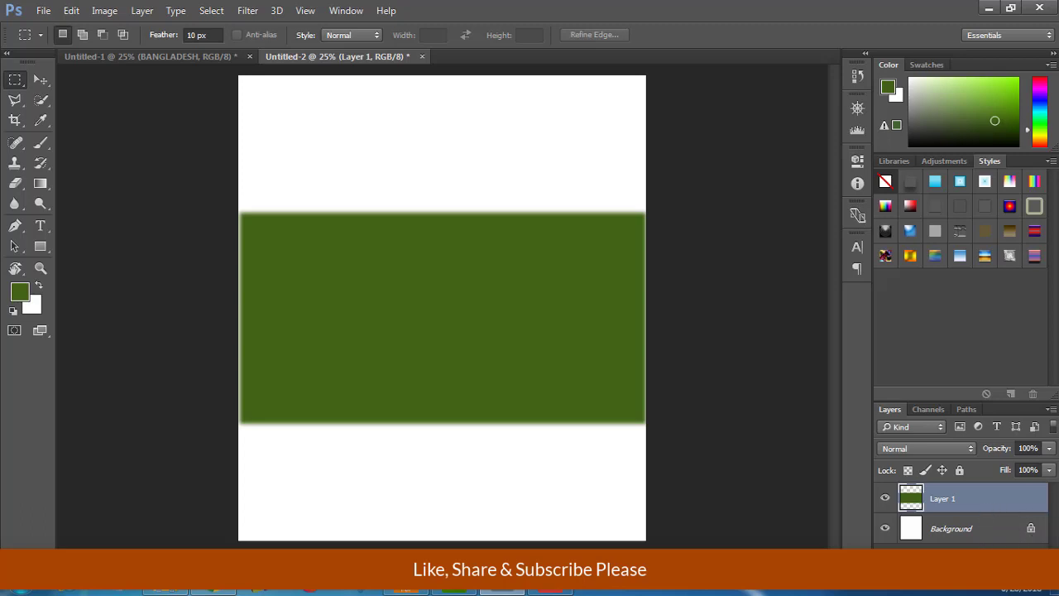
key(ctrl+shift+alt+n)
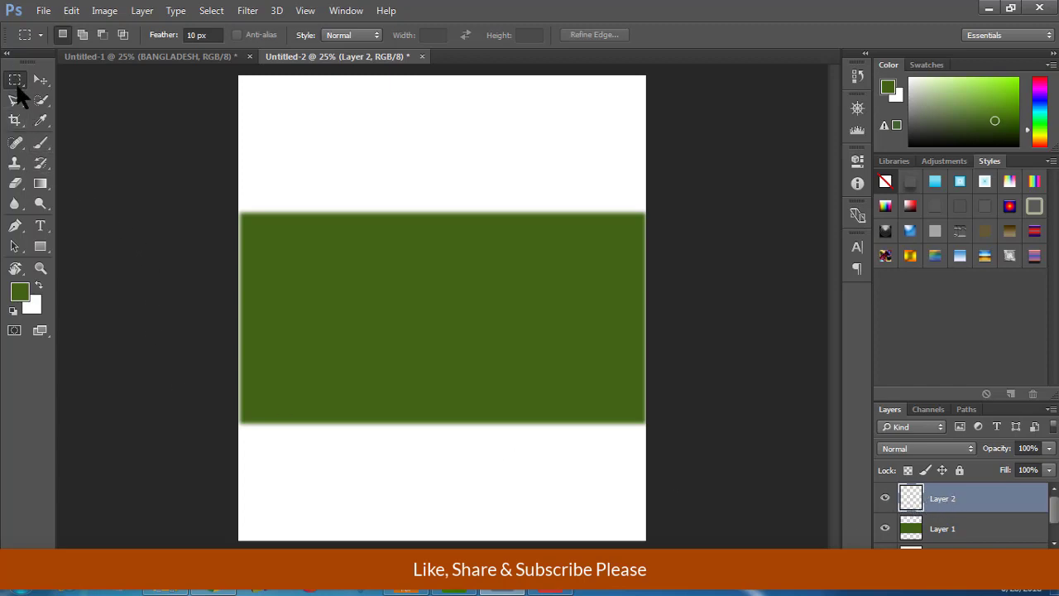
Step: Draw a circular selection with the Elliptical Marquee and centre it on the green rectangle
right_click(17, 81)
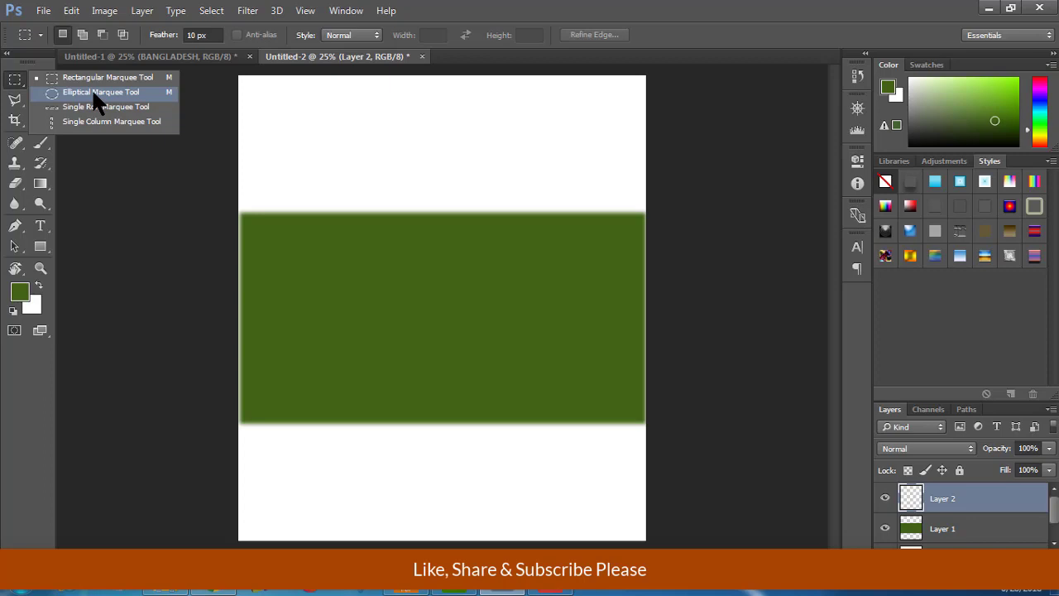
click(94, 92)
drag(315, 135, 465, 282)
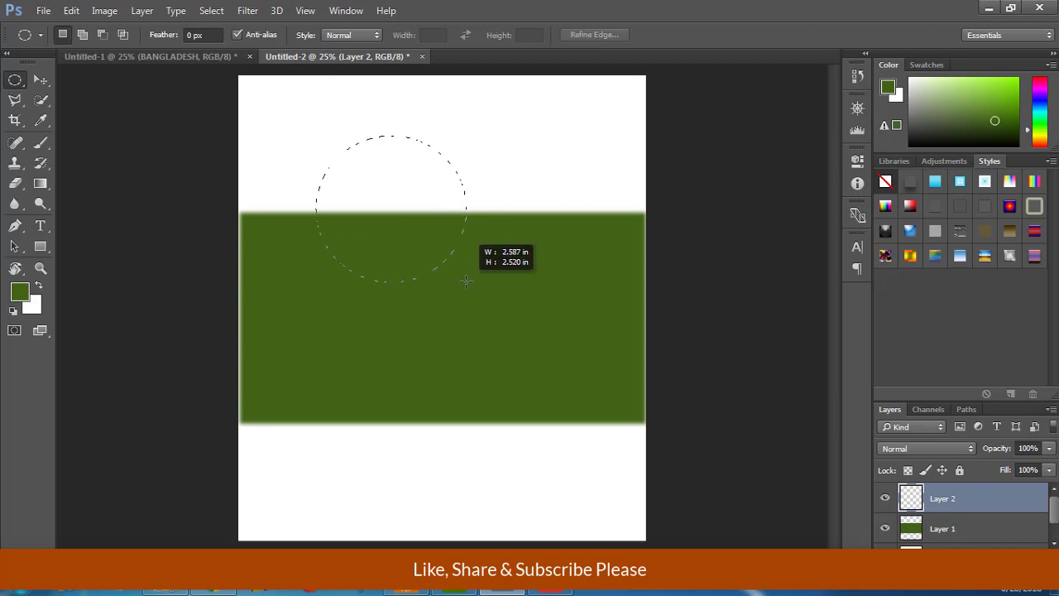
drag(466, 282, 466, 282)
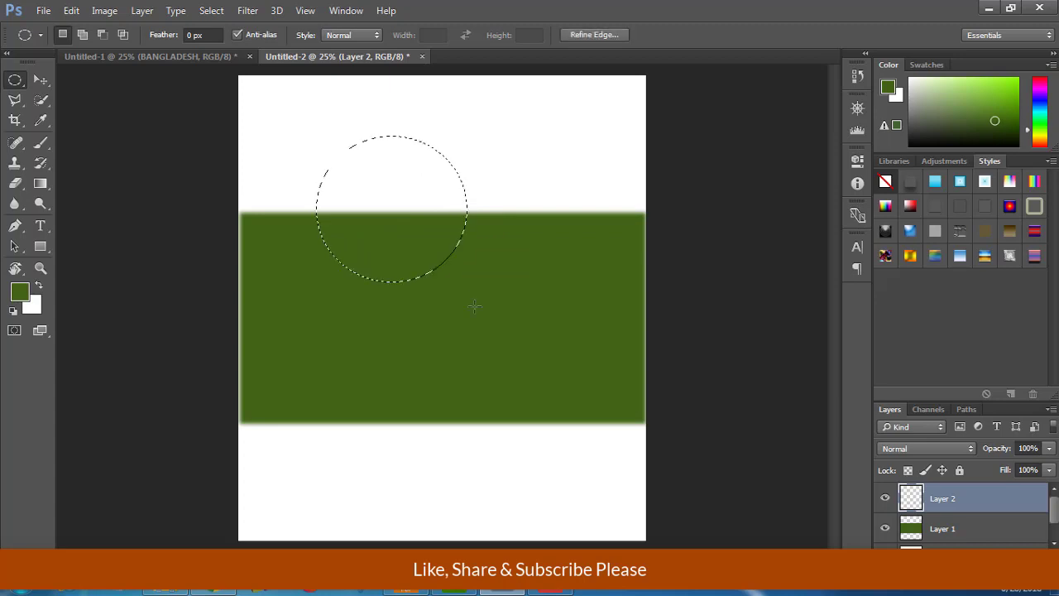
mouse_move(396, 196)
mouse_down()
mouse_move(422, 285)
mouse_move(438, 285)
mouse_up()
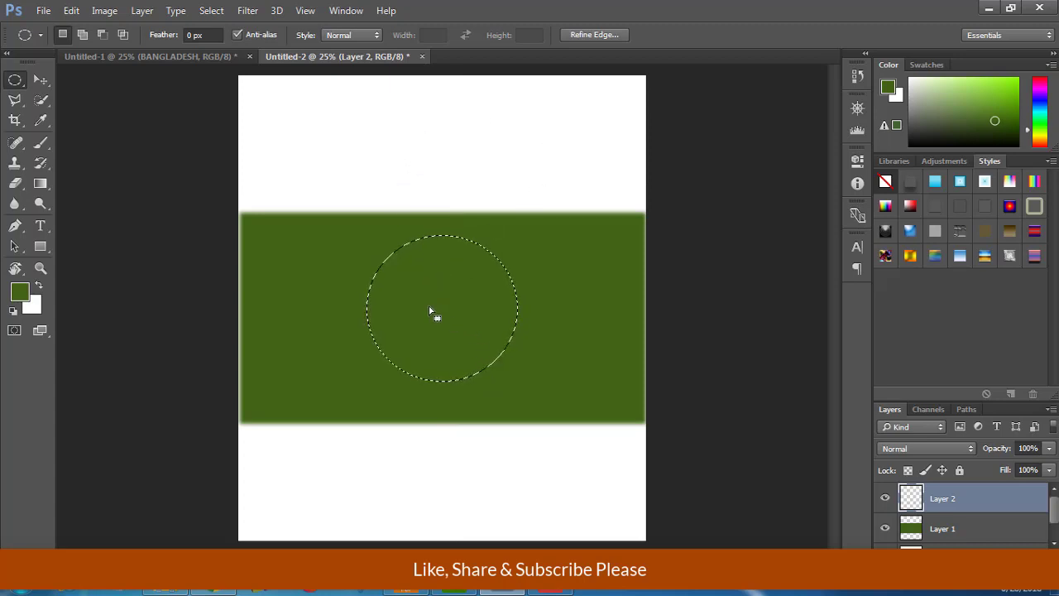
drag(432, 306, 434, 315)
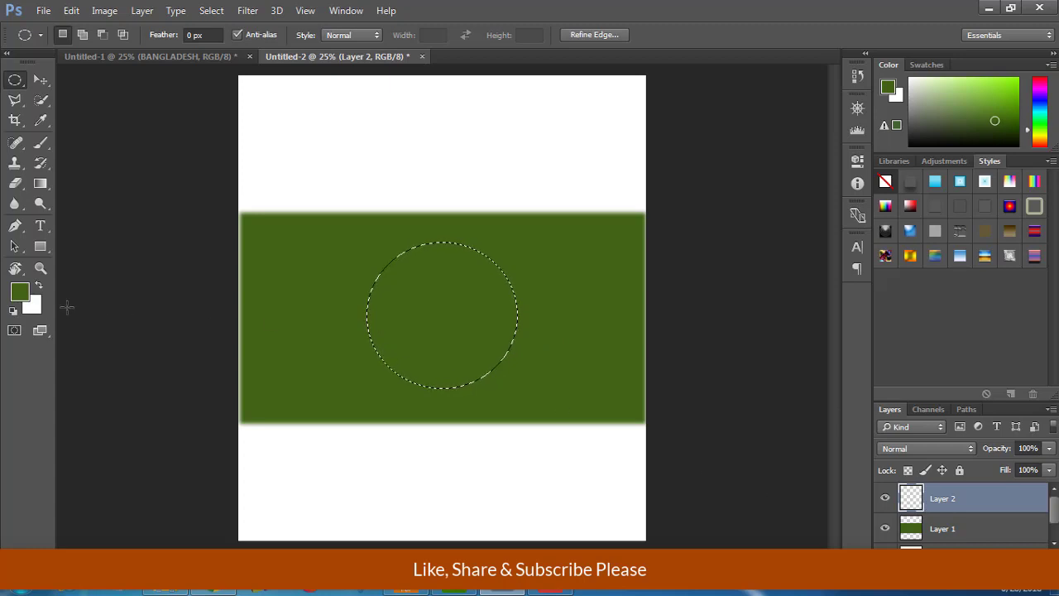
Step: Set the foreground colour to bright red #f4210b in the Color Picker
click(20, 292)
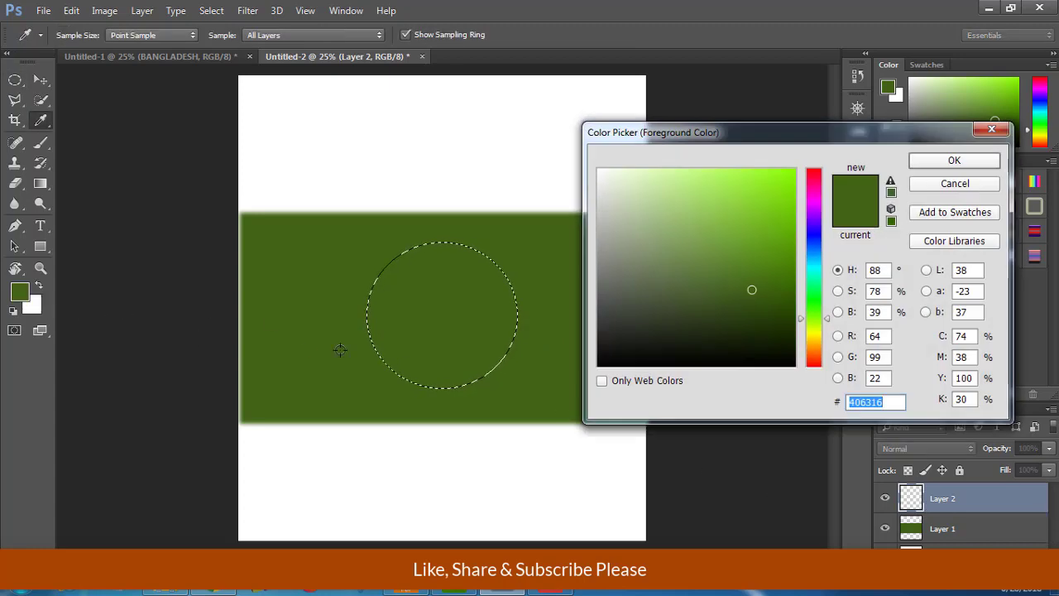
click(811, 361)
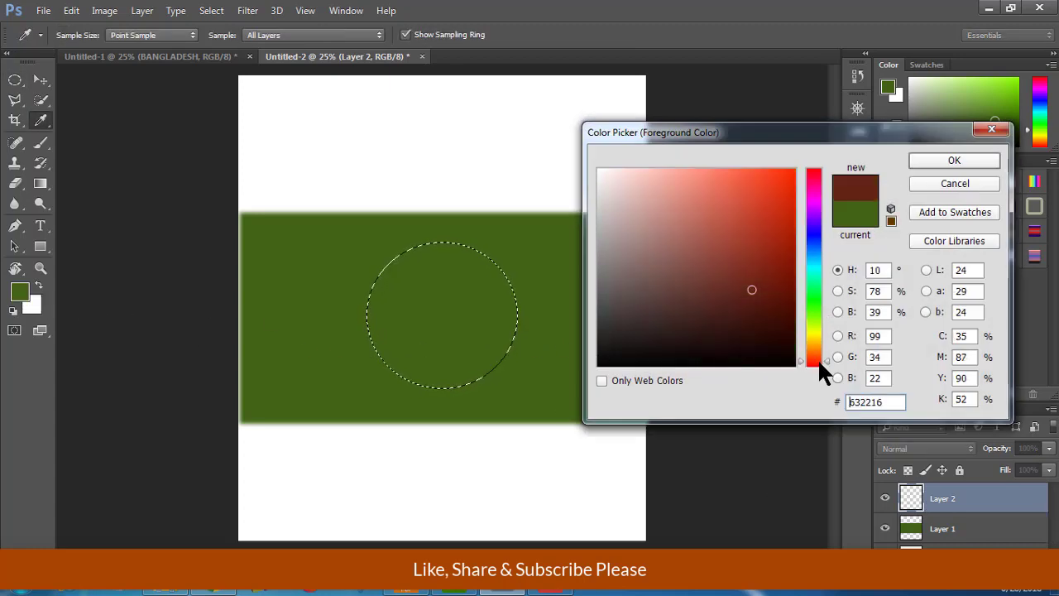
click(812, 364)
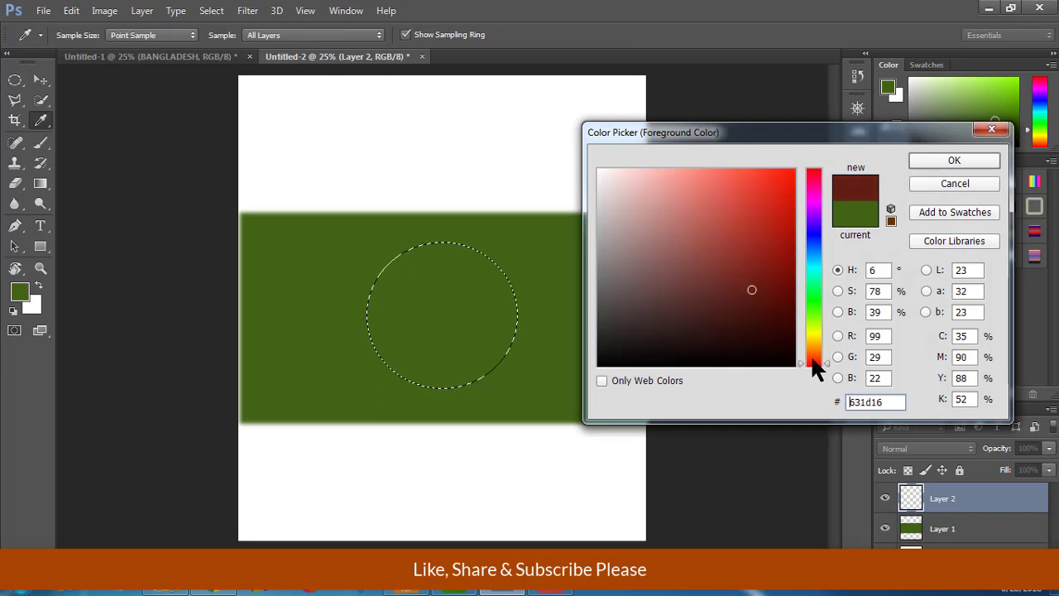
click(771, 188)
drag(771, 188, 786, 177)
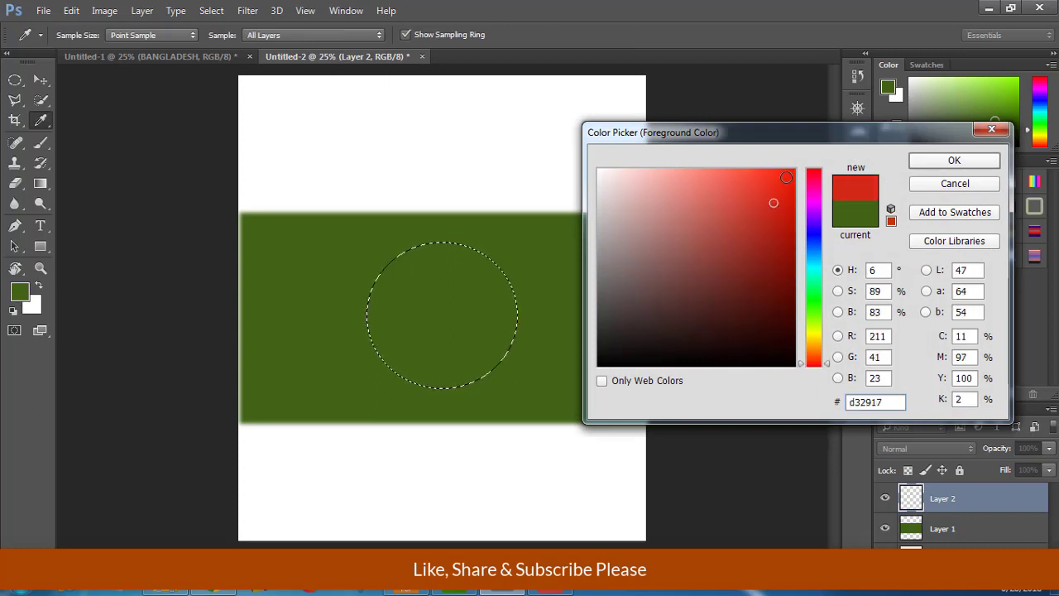
click(970, 154)
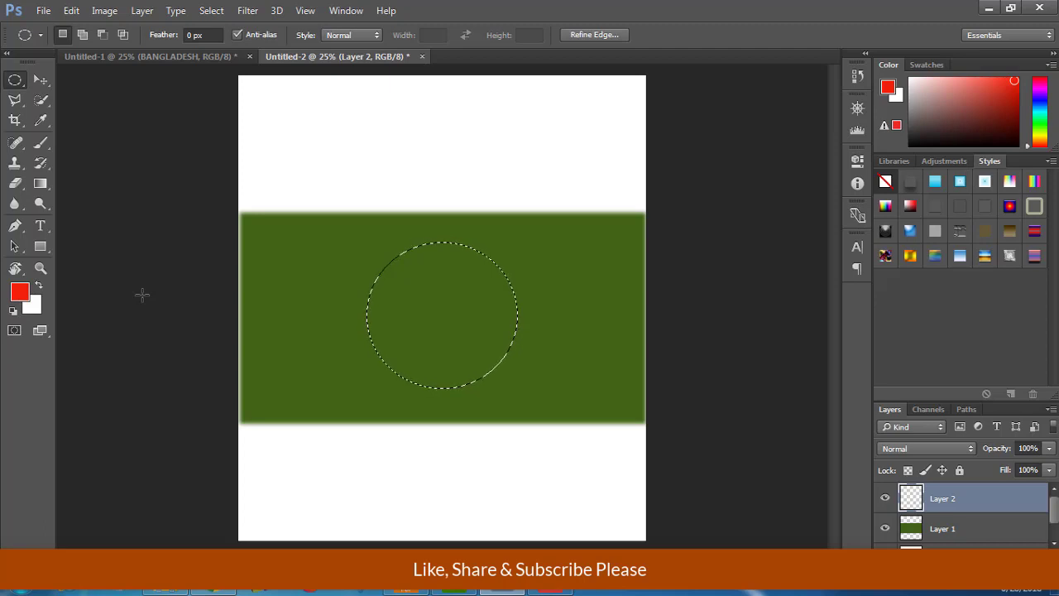
Step: Fill the circular selection with red, then deselect it
key(alt+BackSpace)
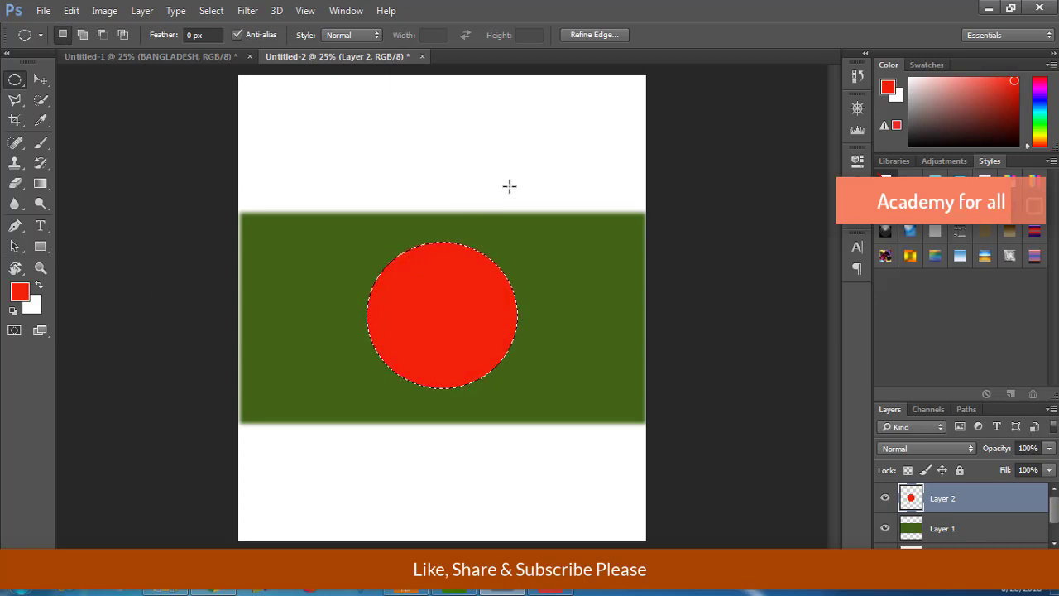
key(ctrl+d)
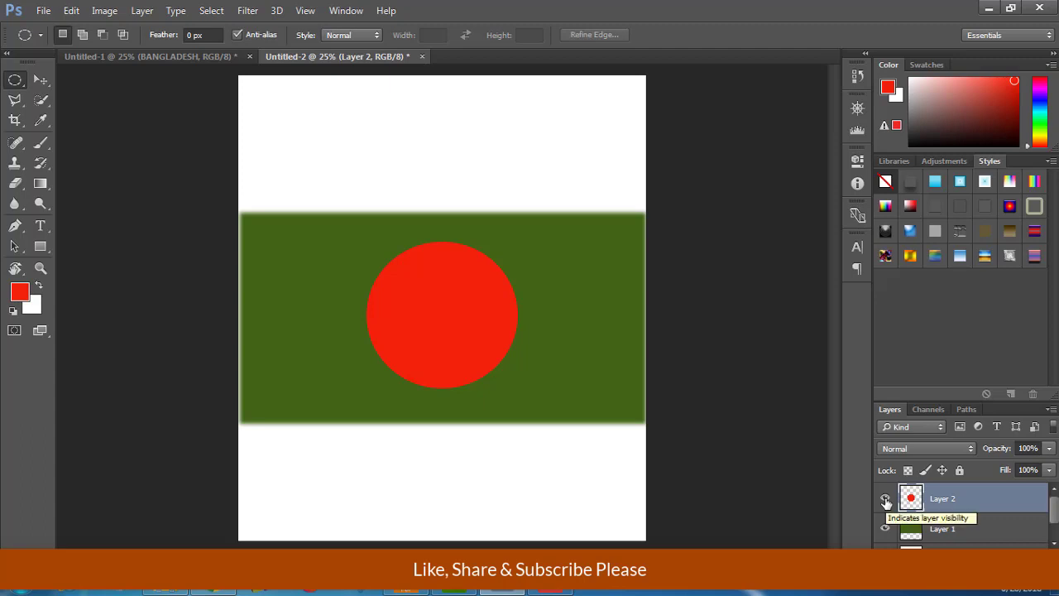
click(885, 500)
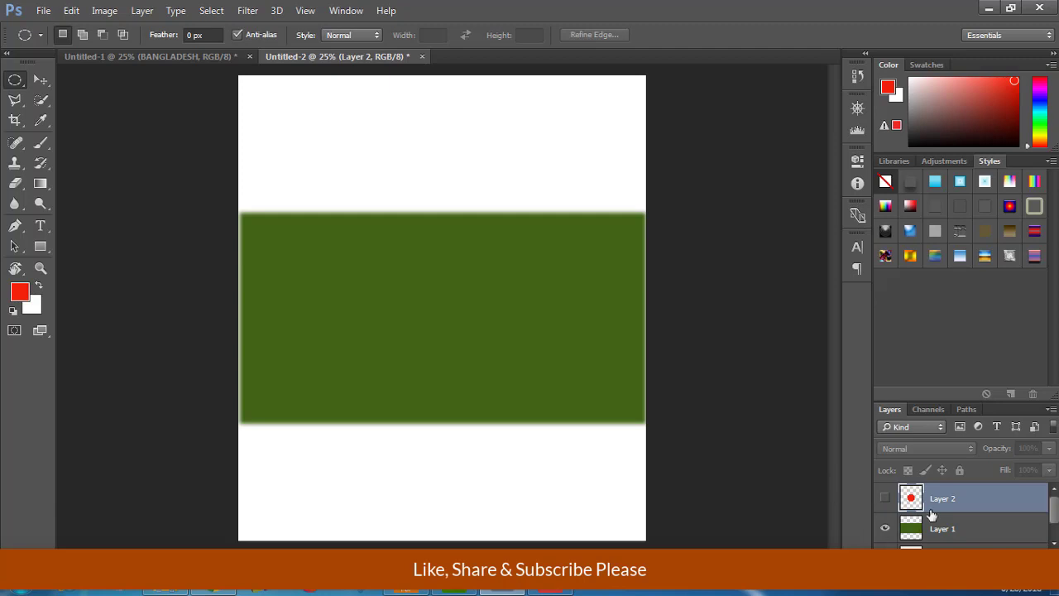
click(885, 530)
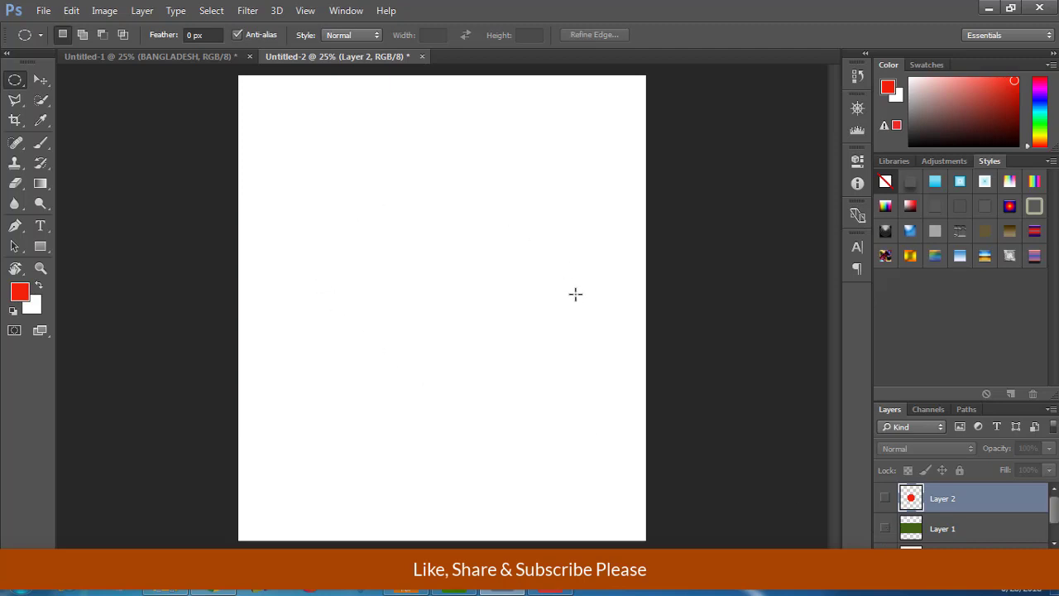
click(885, 530)
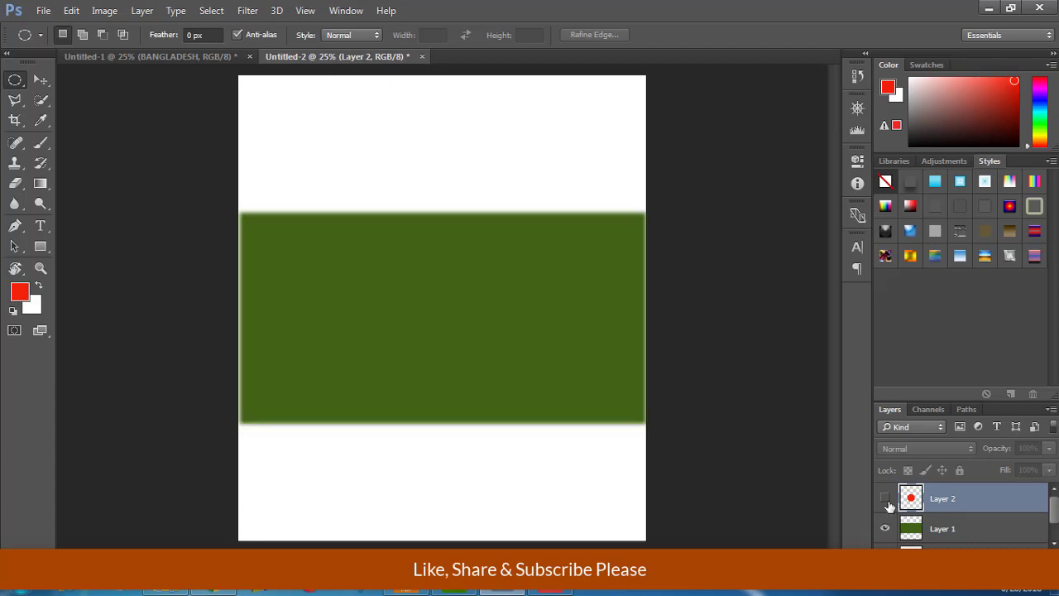
click(886, 498)
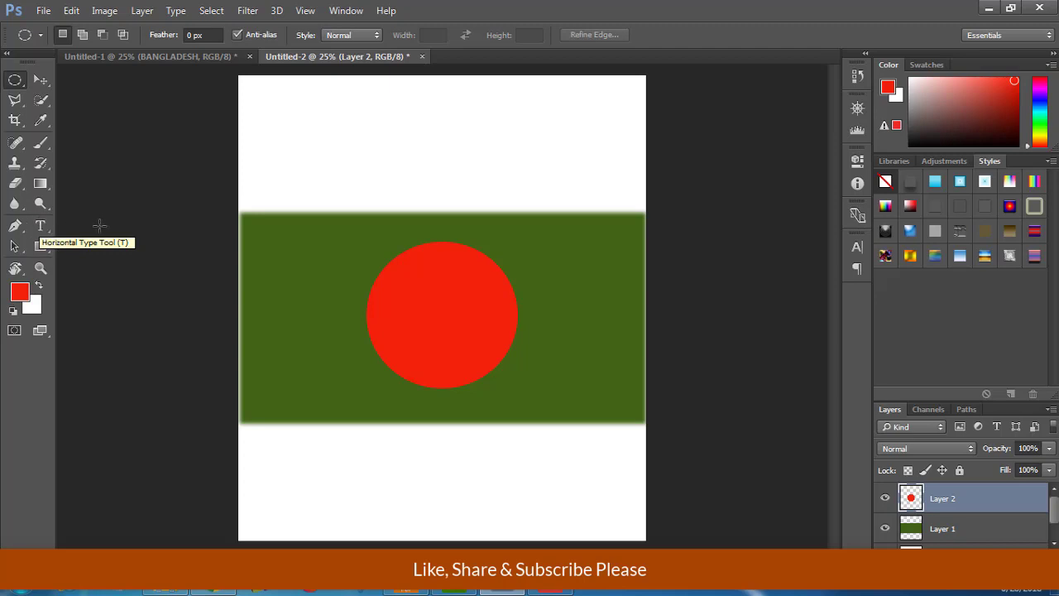
Step: Choose the Horizontal Type tool with Myriad Pro Regular, 30 pt and Sharp anti-aliasing, then open its text colour
click(40, 229)
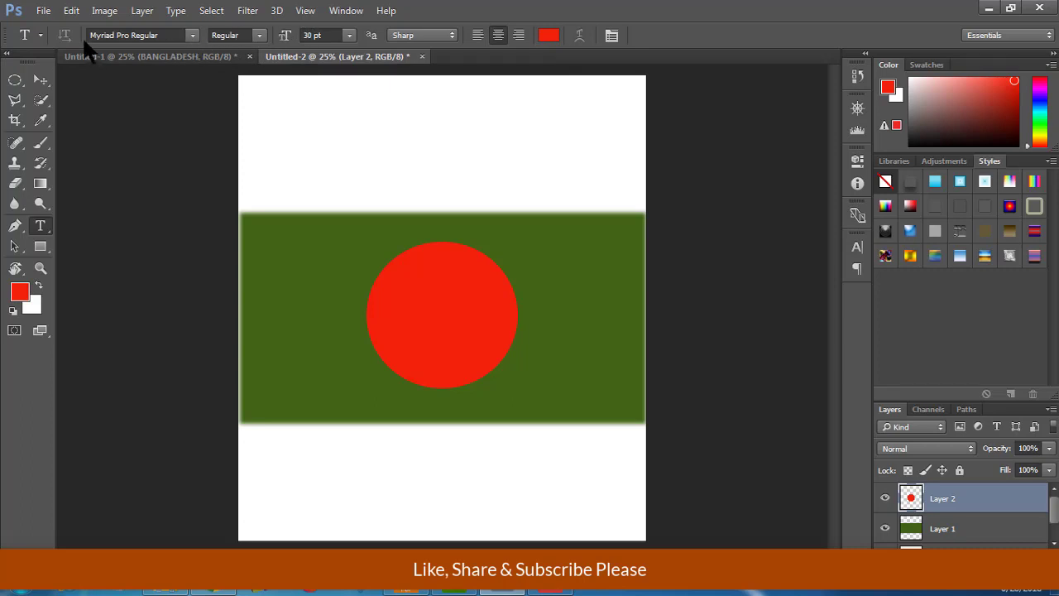
click(193, 36)
click(349, 35)
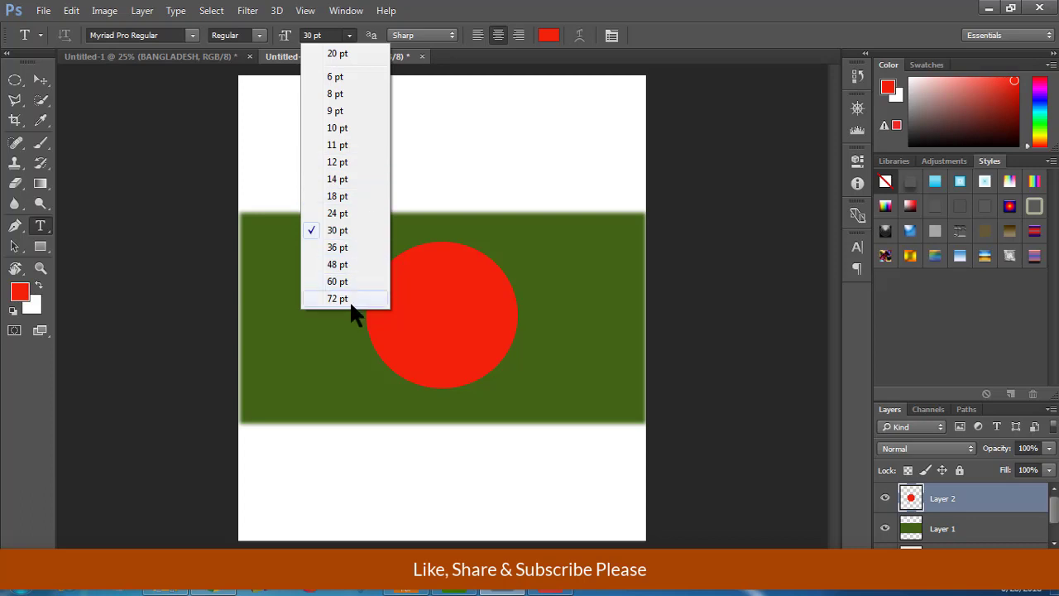
click(687, 39)
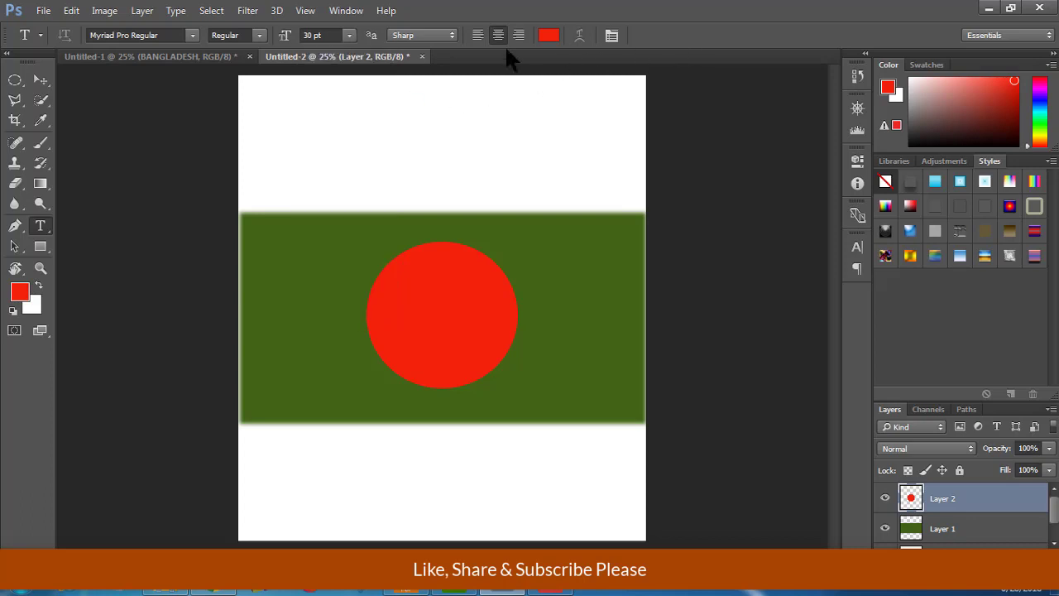
click(445, 41)
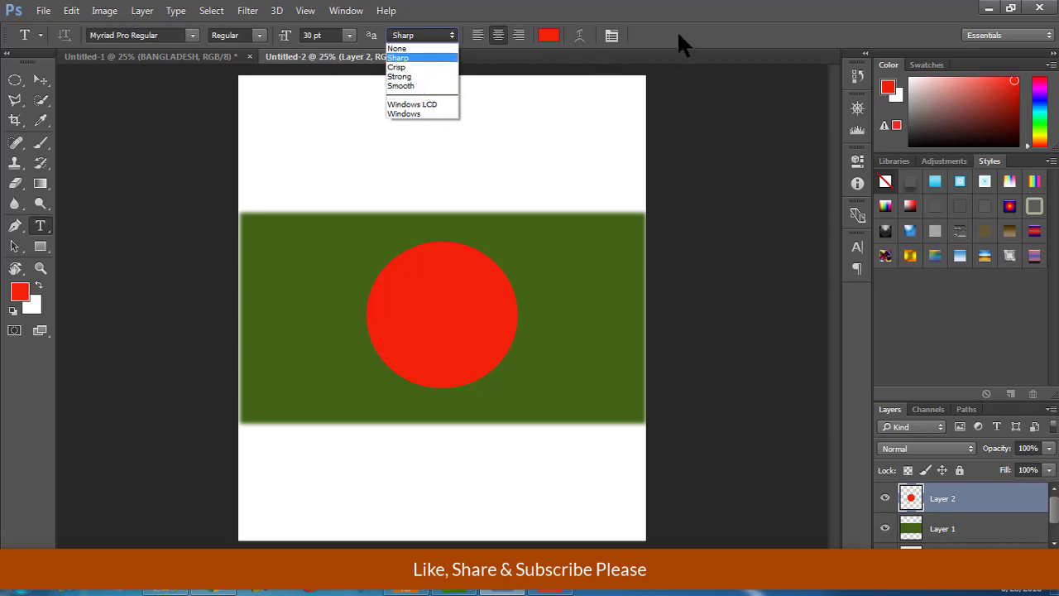
click(616, 56)
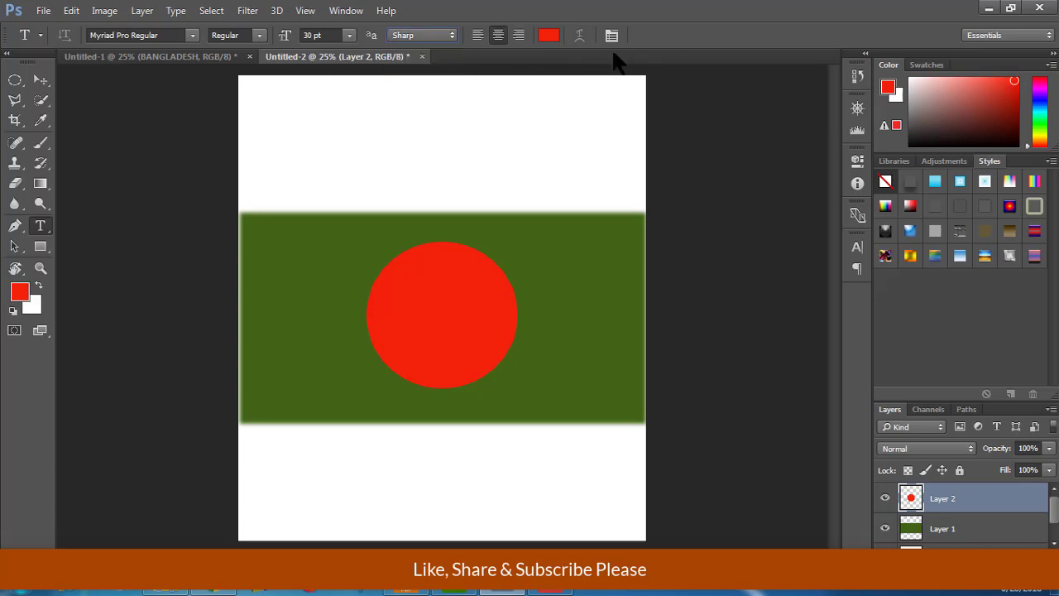
click(546, 33)
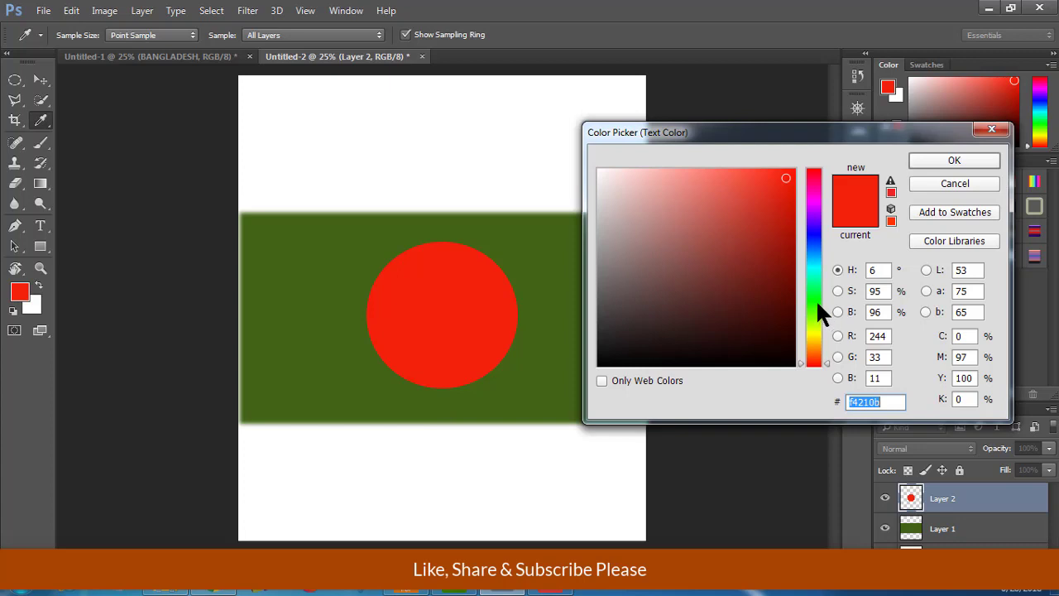
Step: Set the text colour to bright yellow-green 89f40b
click(817, 304)
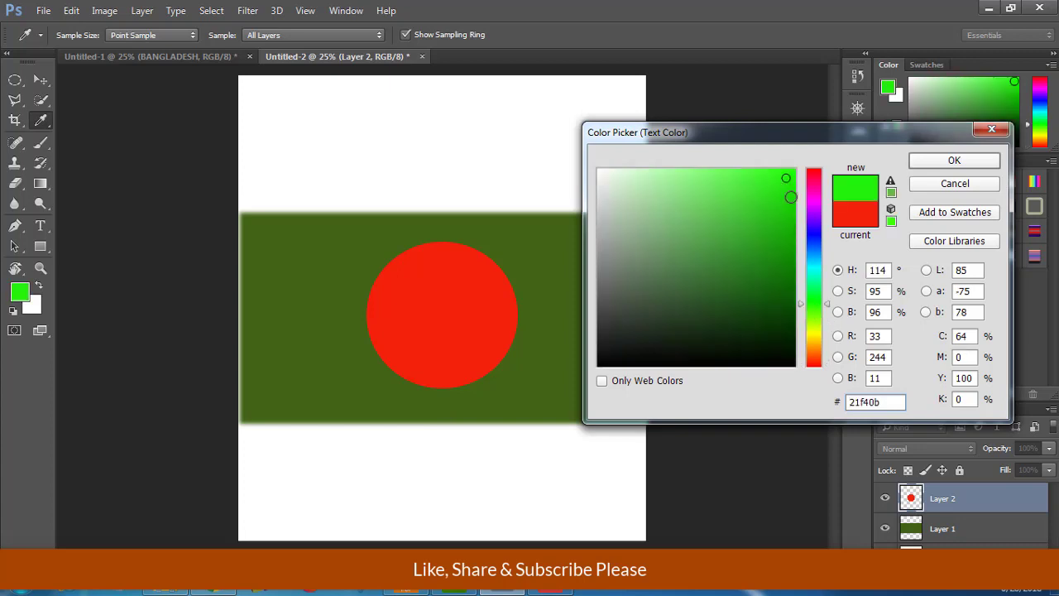
drag(819, 290, 816, 319)
click(934, 160)
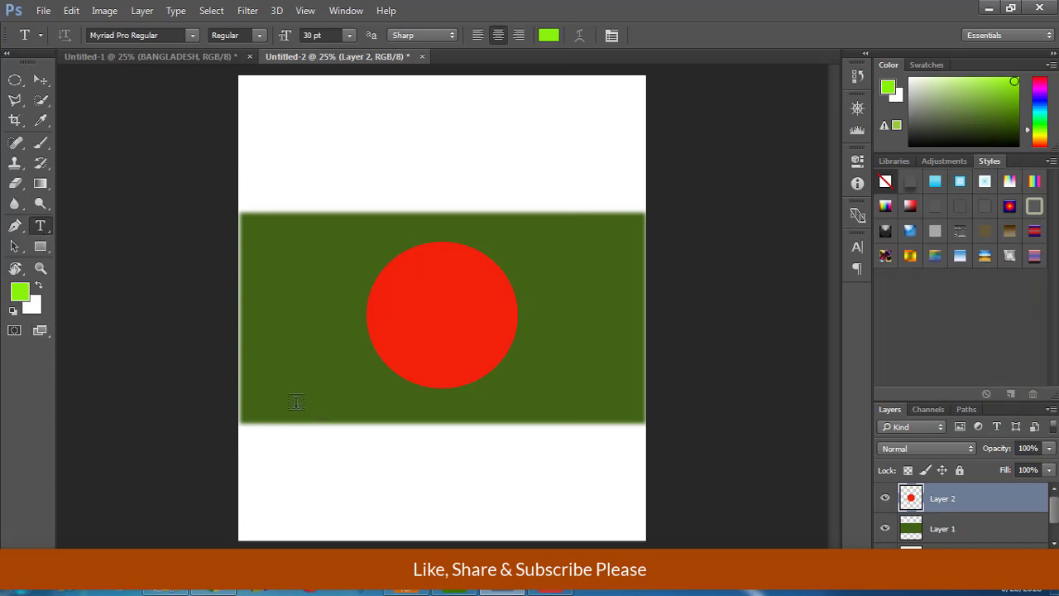
Step: Draw an empty text box along the green rectangle's lower edge, test-typing and erasing text
drag(296, 406, 599, 442)
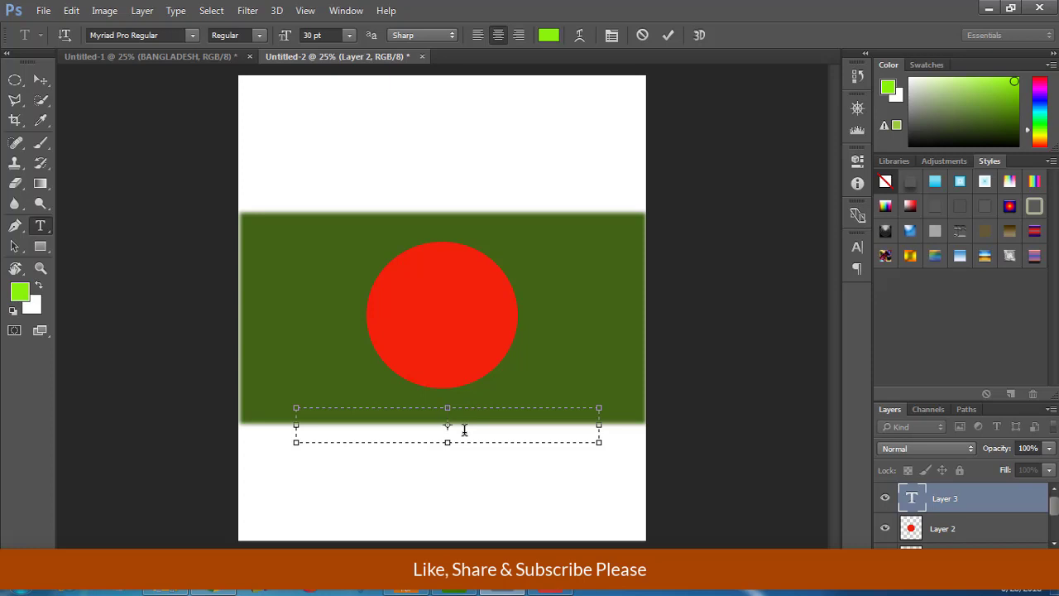
text(osnar)
key(BackSpace)
key(BackSpace)
key(BackSpace)
key(BackSpace)
click(191, 34)
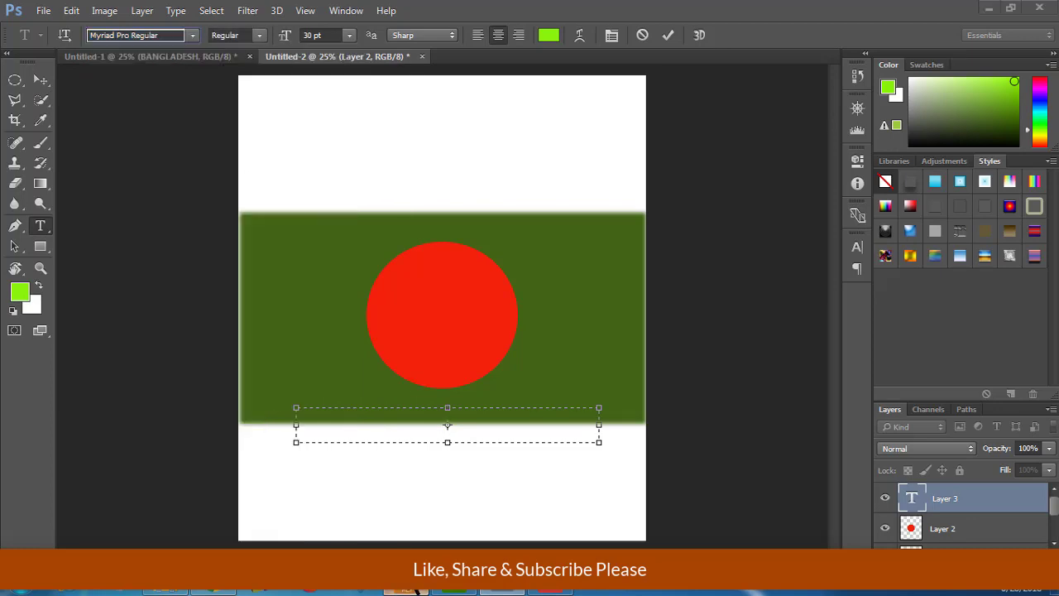
Step: Scroll the ICT.pdf guide to its text-layer steps, then return to the Photoshop flag
scroll(515, 318, down, 3)
scroll(515, 318, down, 4)
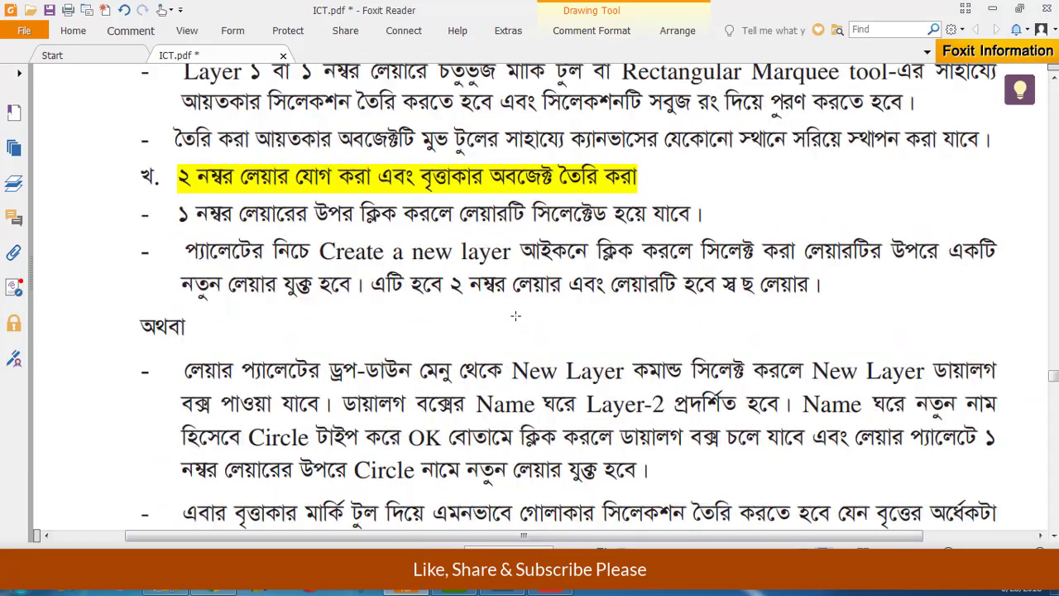
scroll(518, 309, down, 4)
scroll(518, 308, down, 3)
scroll(331, 277, down, 3)
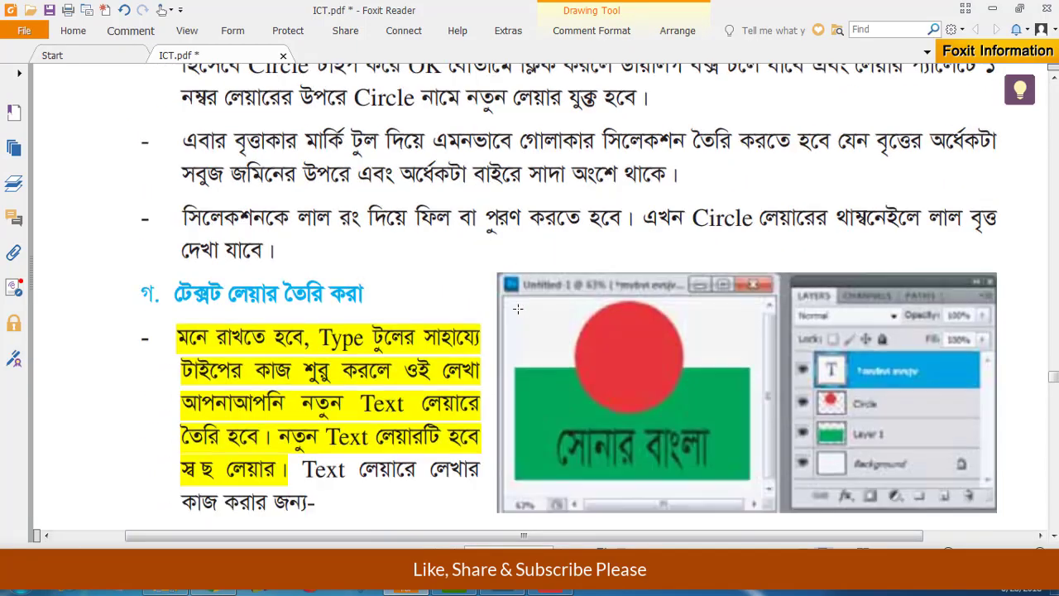
scroll(331, 277, down, 3)
scroll(361, 237, down, 3)
scroll(364, 238, down, 3)
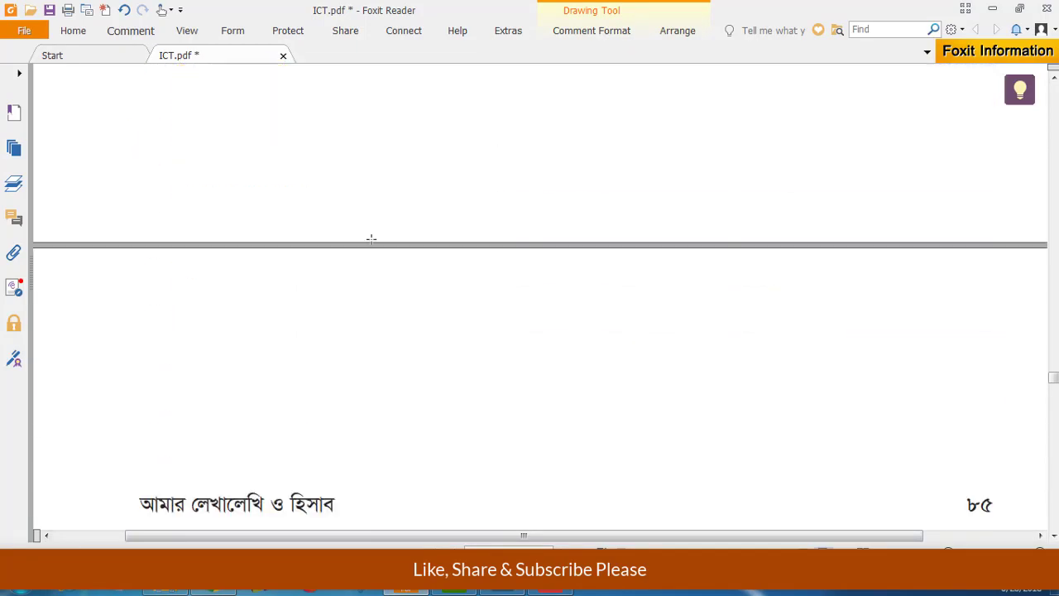
scroll(374, 239, down, 2)
scroll(375, 238, down, 2)
scroll(374, 239, up, 5)
scroll(376, 236, up, 2)
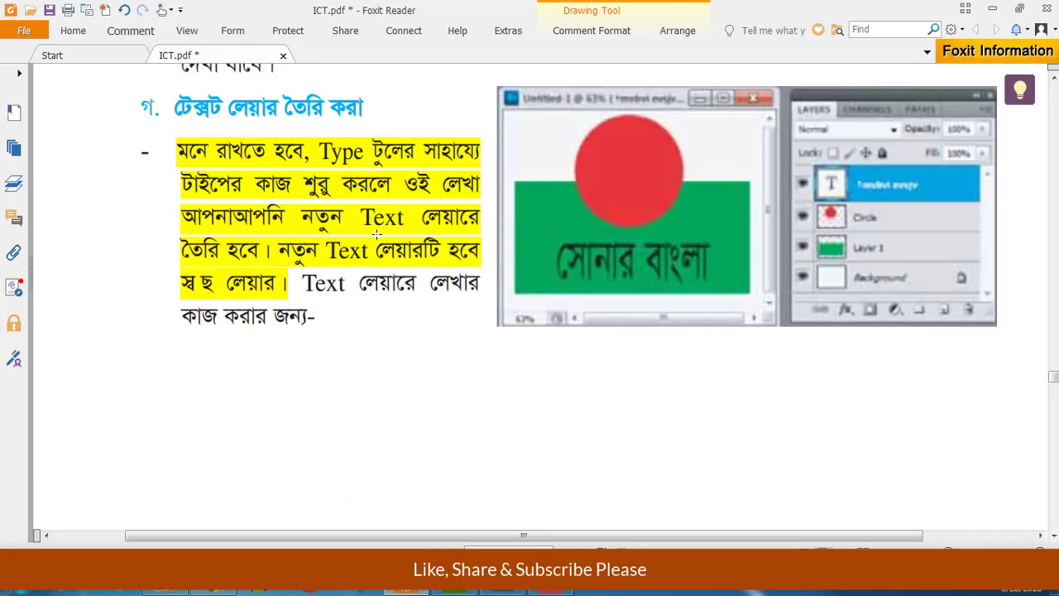
scroll(376, 231, down, 3)
scroll(377, 231, down, 3)
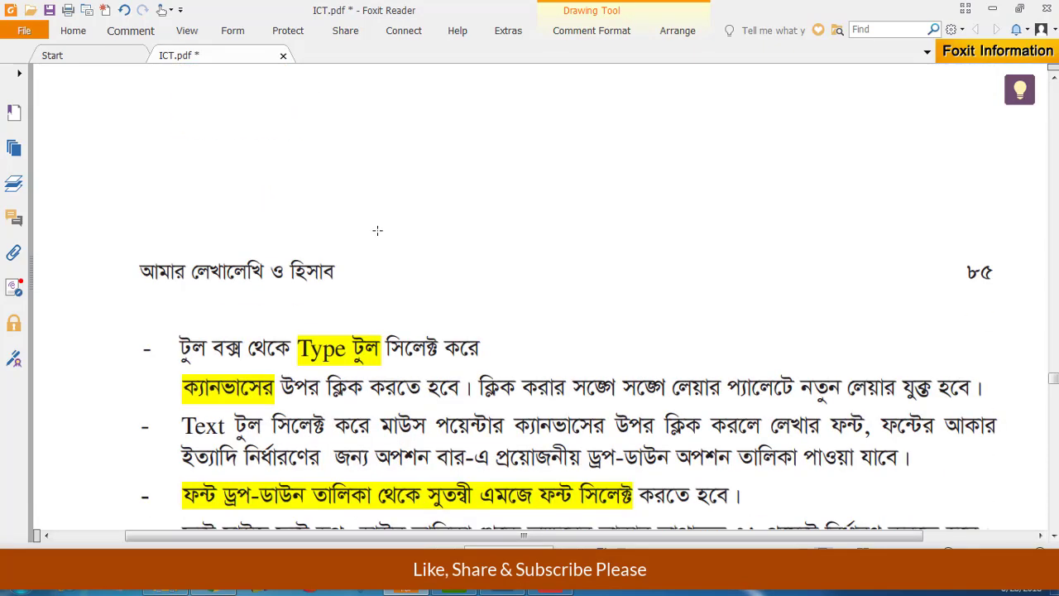
scroll(378, 232, down, 2)
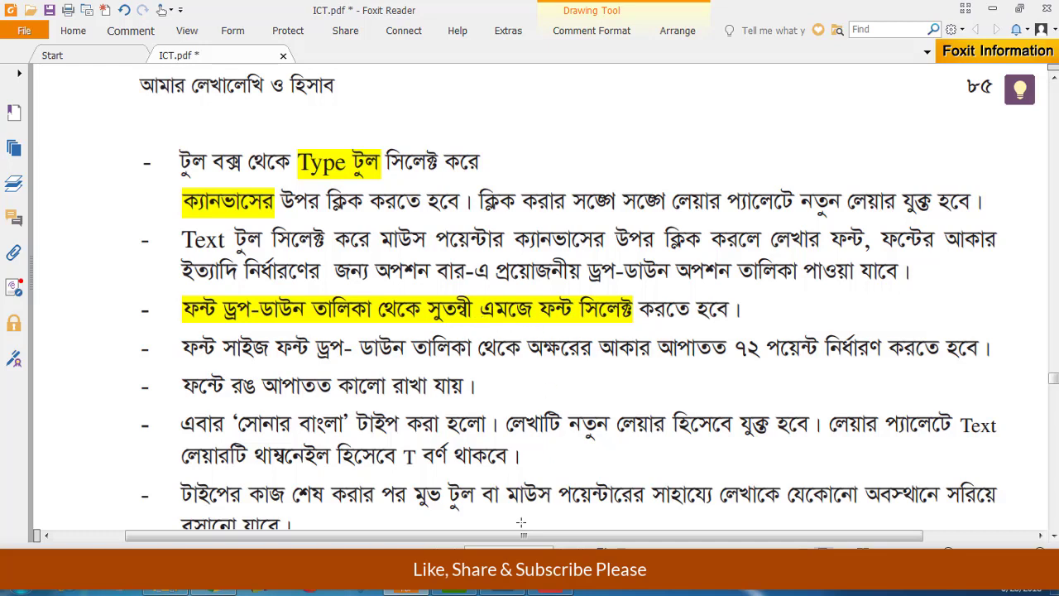
click(502, 591)
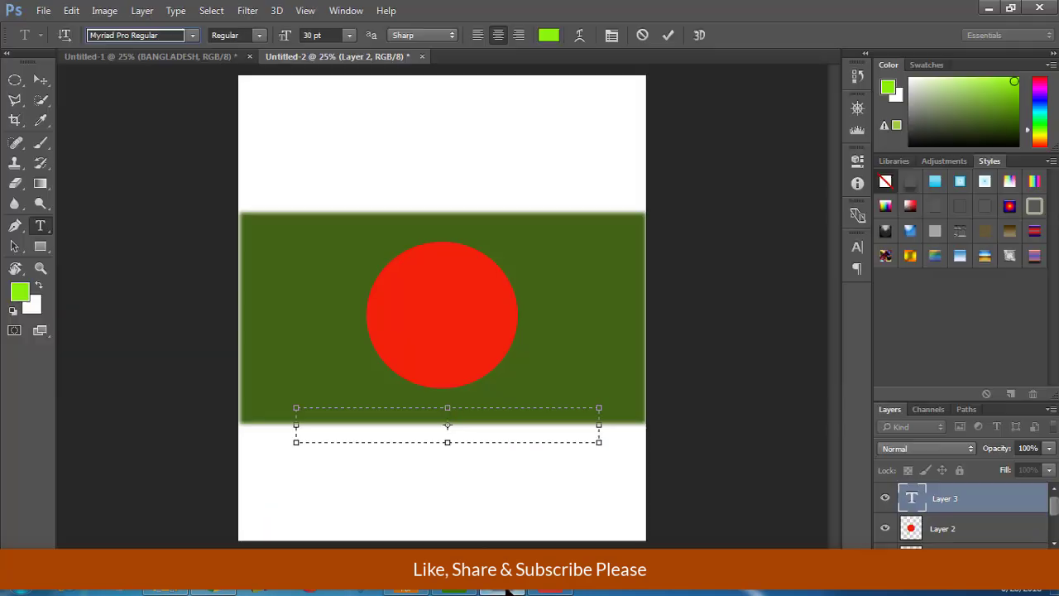
Step: Try the SushreeMJ Regular font, then switch the text to Times New Roman Regular
click(191, 36)
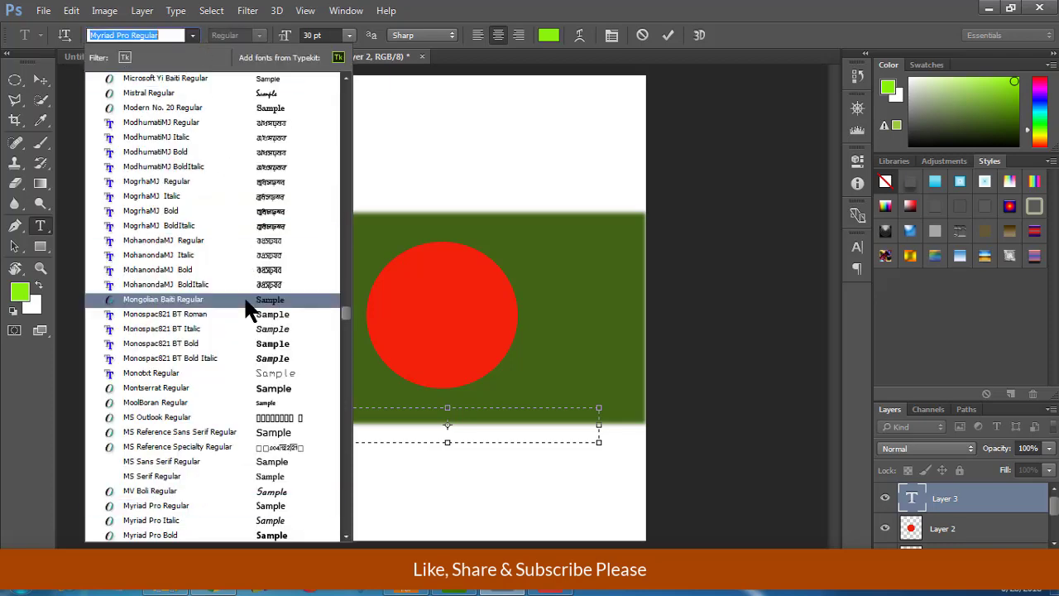
text(s)
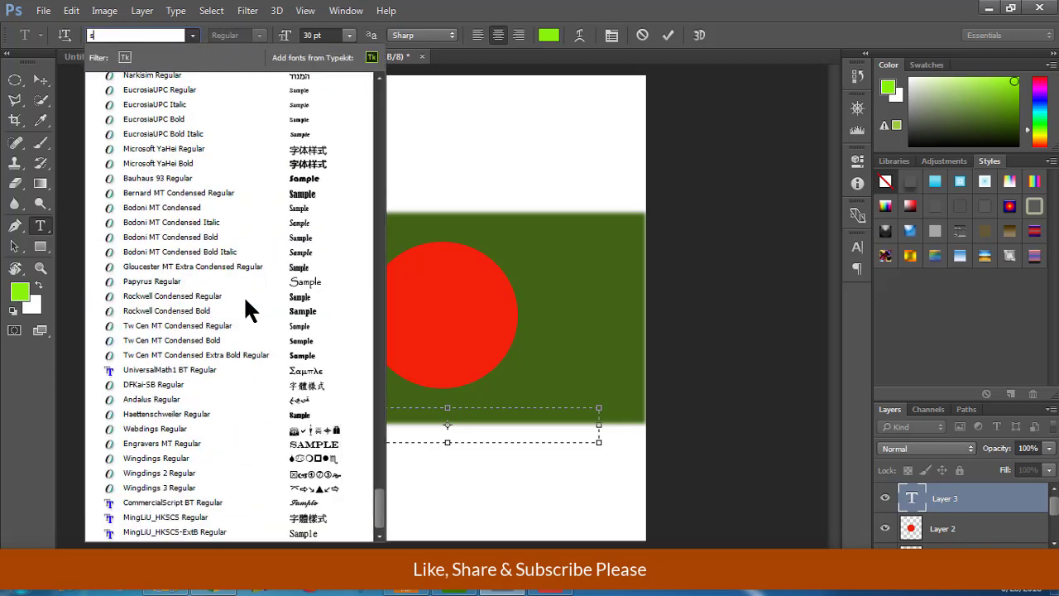
text(u)
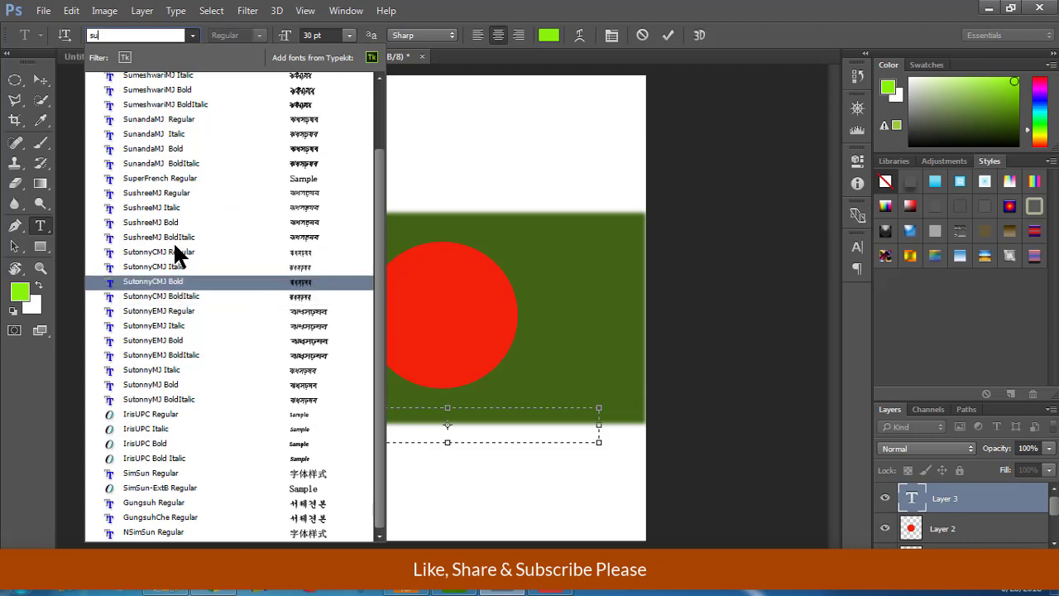
click(183, 193)
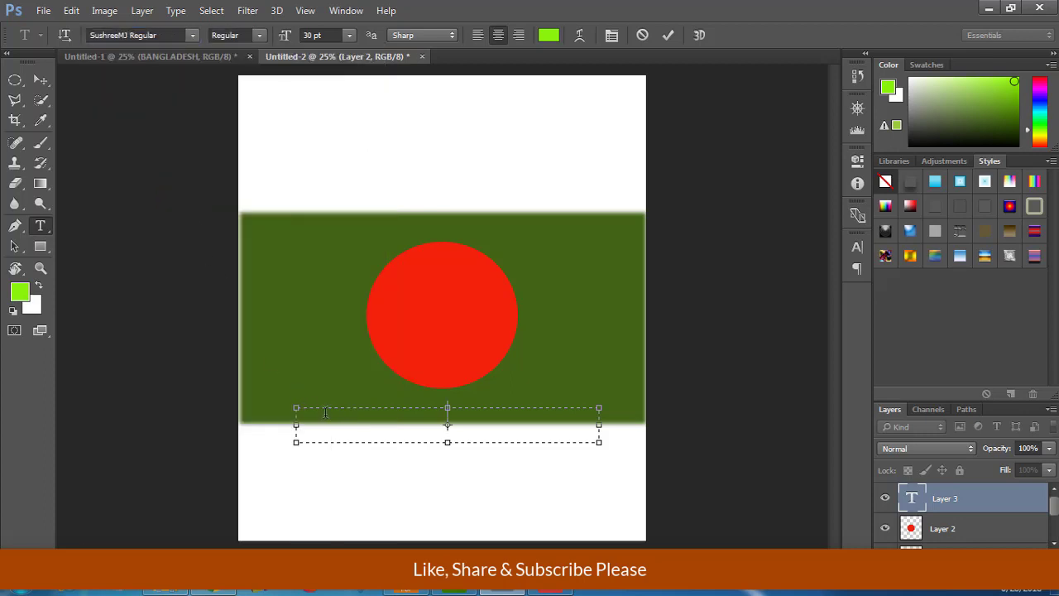
text(e)
key(BackSpace)
click(194, 33)
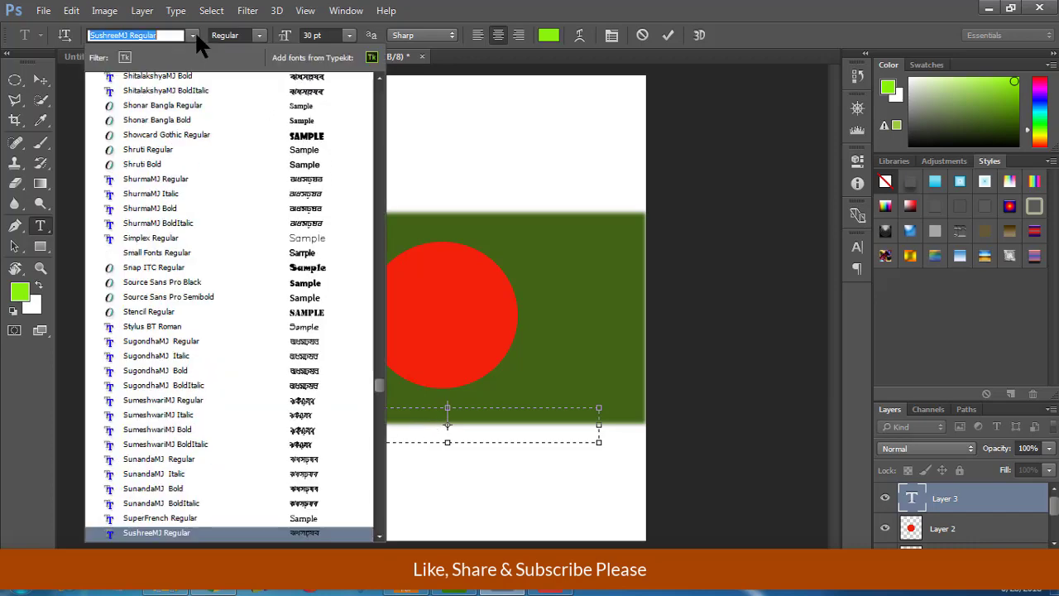
text(t)
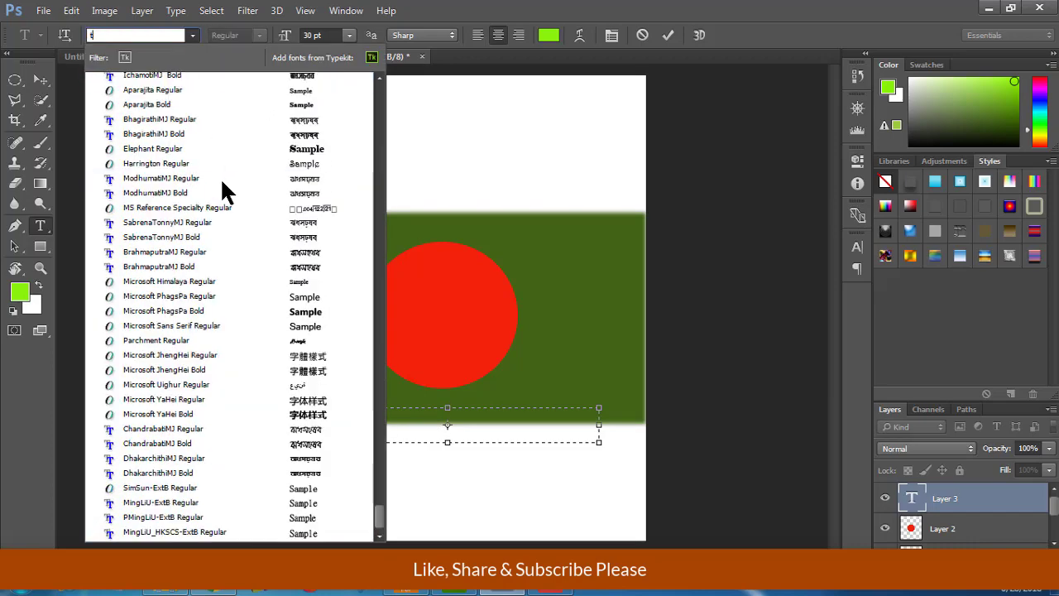
text(im)
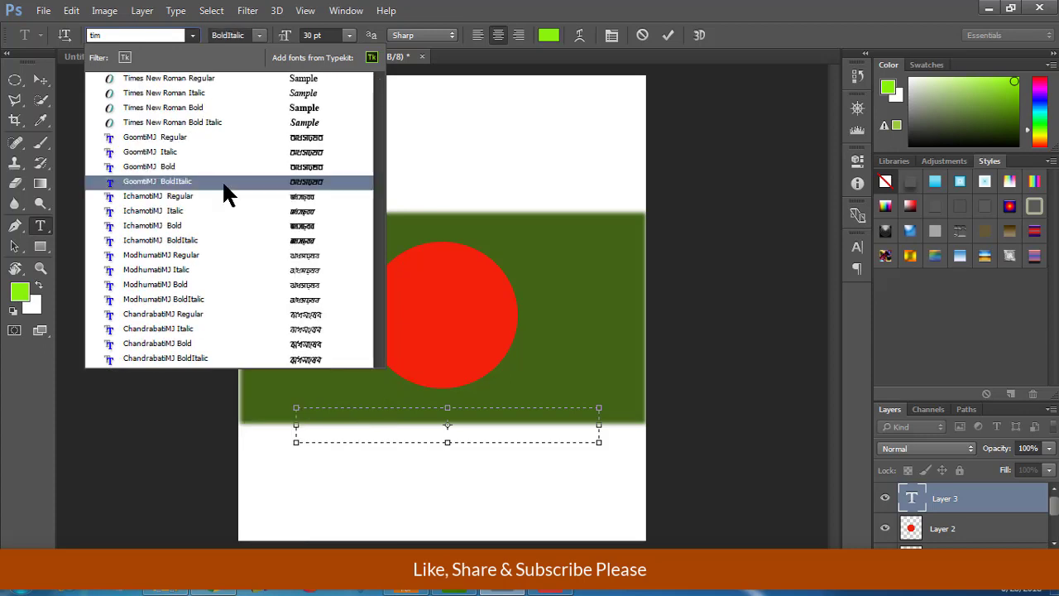
click(199, 78)
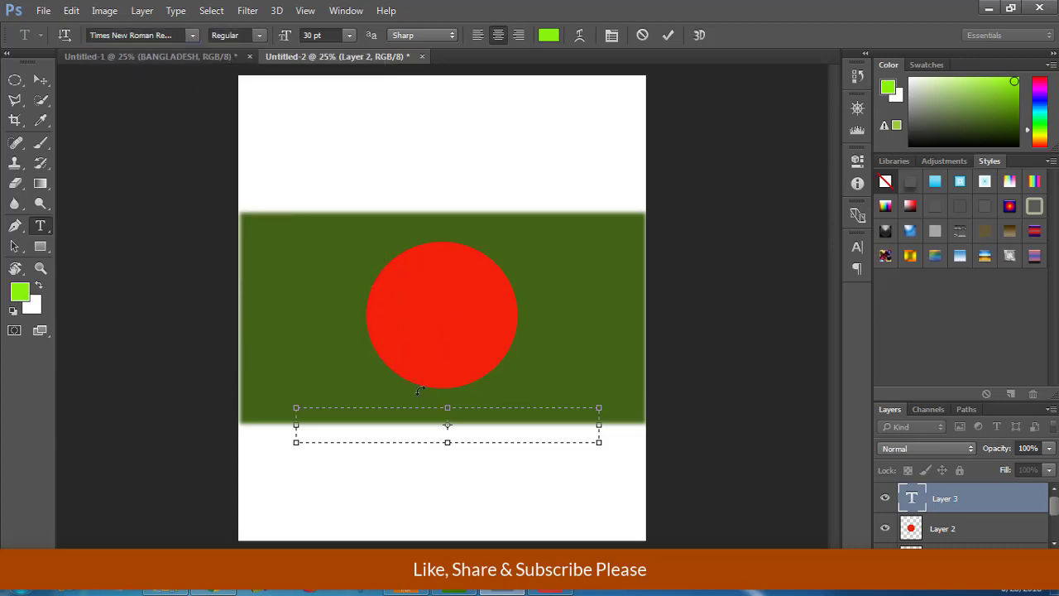
Step: Type 'Bangladesh' into the text box and commit the text layer
text(Ban)
text(gladesh)
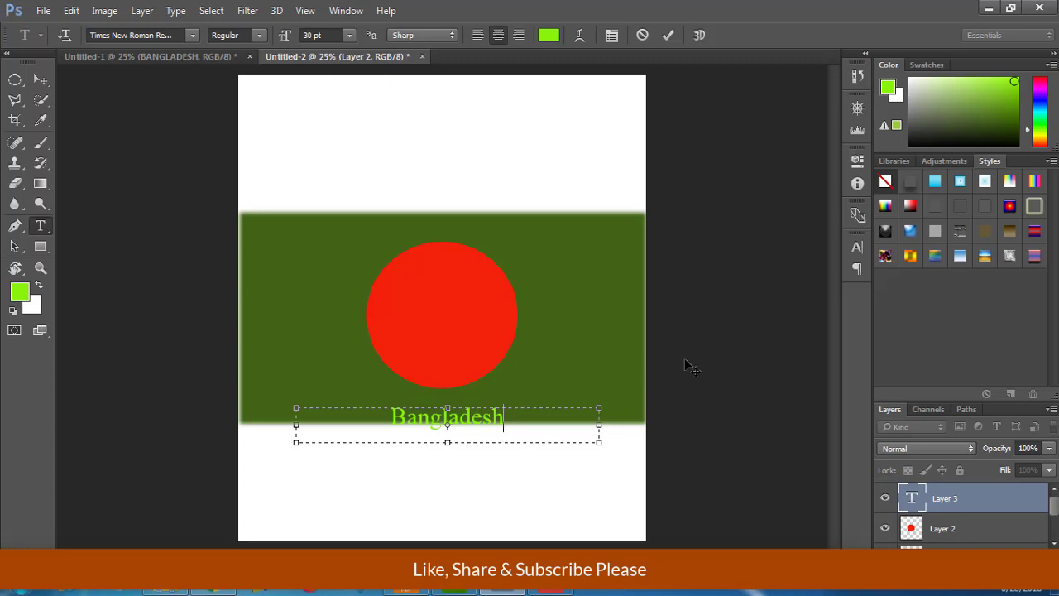
right_click(593, 180)
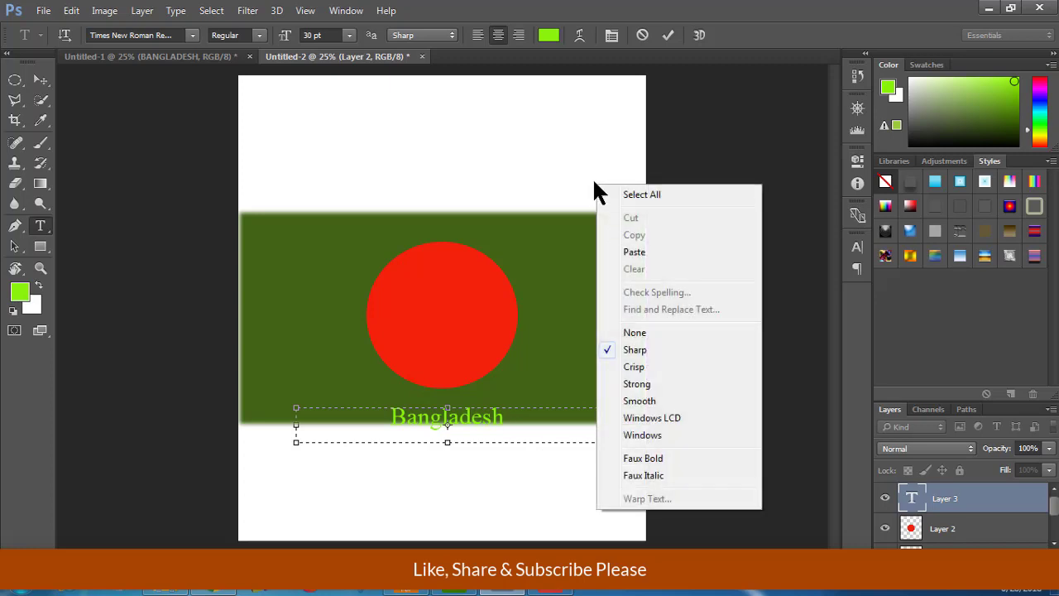
key(Escape)
click(572, 207)
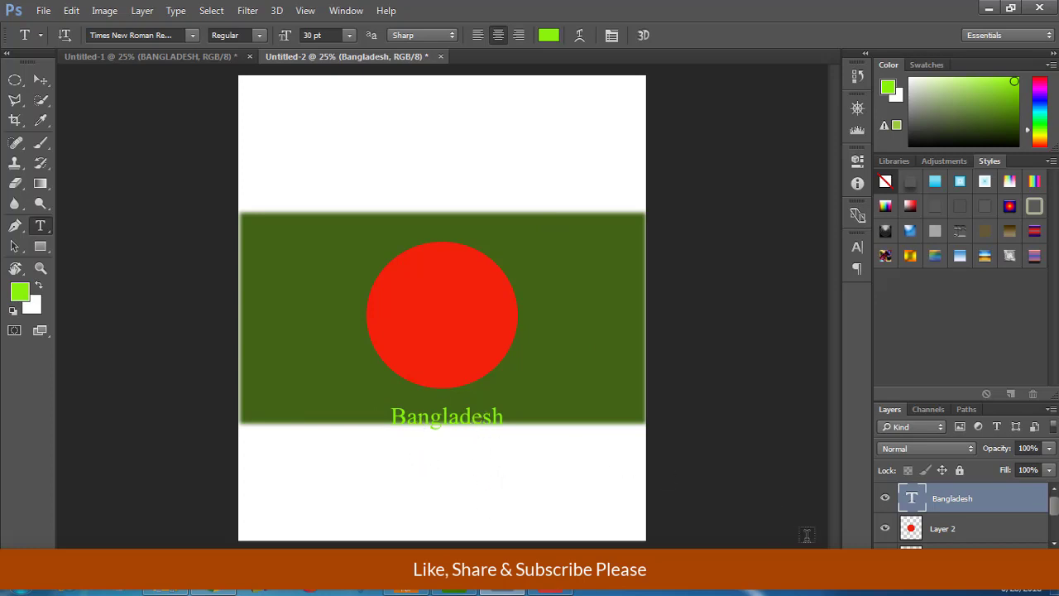
Step: Toggle the Bangladesh layer's visibility off and back on twice to compare the flag
click(886, 499)
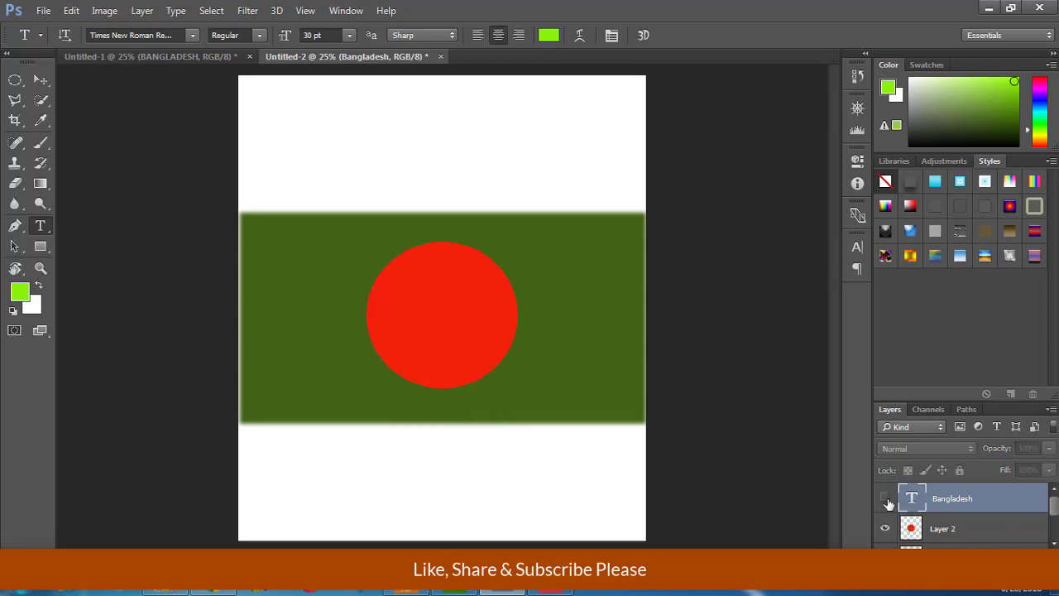
click(885, 499)
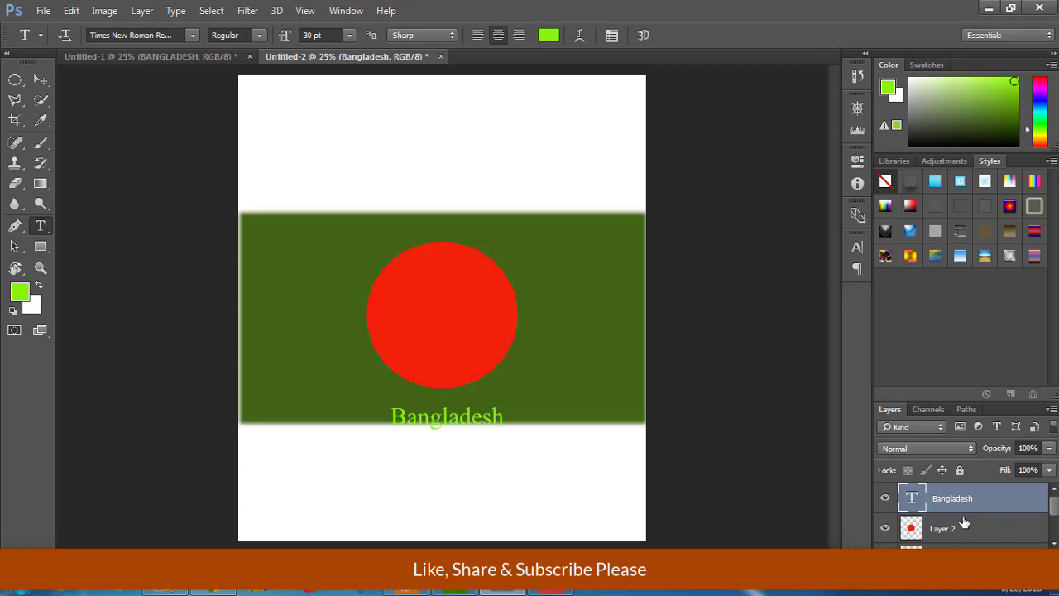
scroll(993, 522, down, 1)
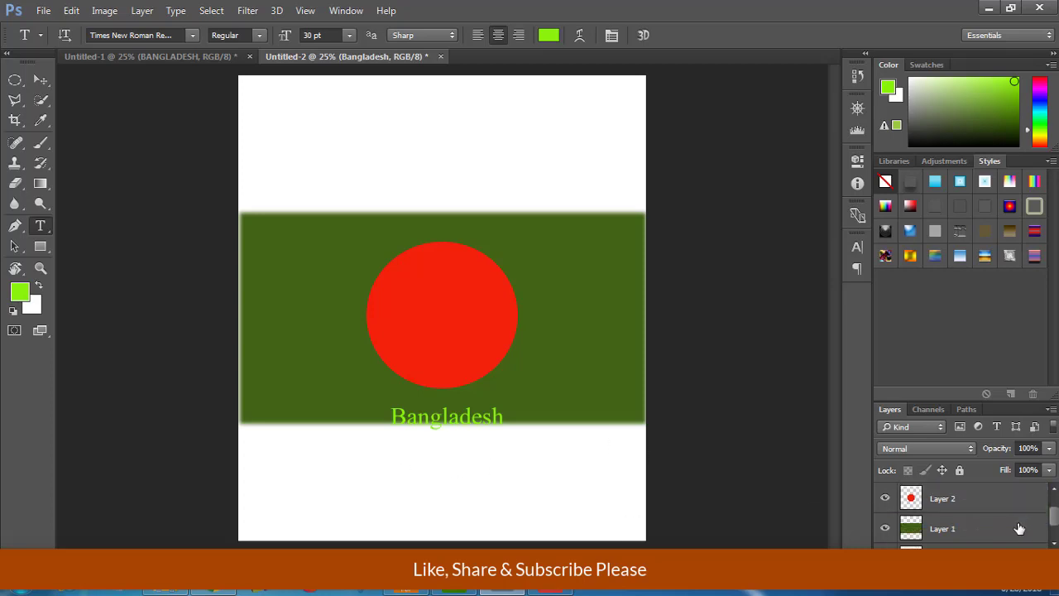
scroll(1002, 529, down, 1)
scroll(973, 539, up, 1)
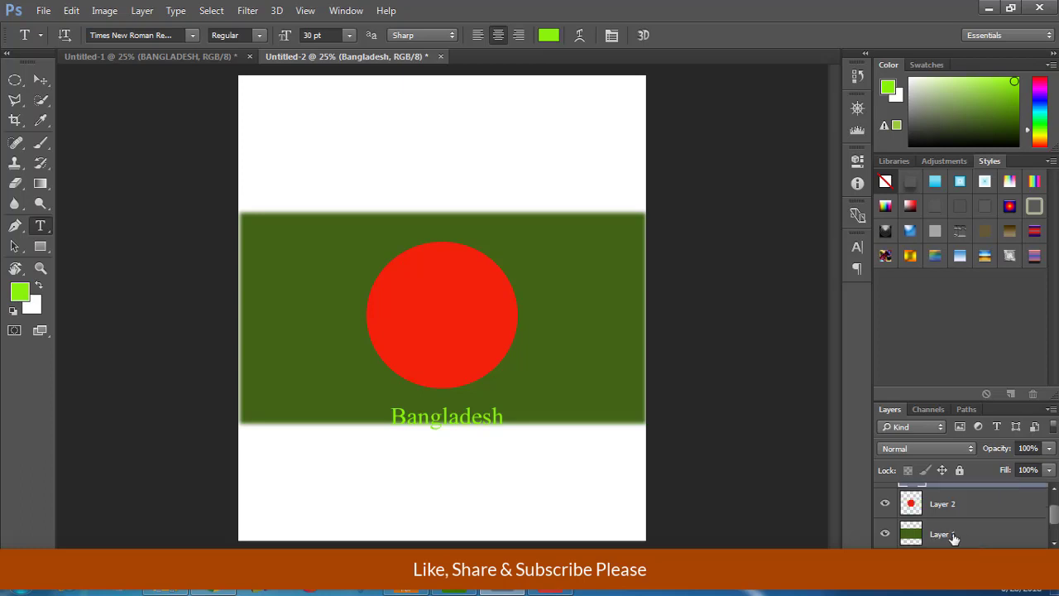
scroll(948, 517, up, 1)
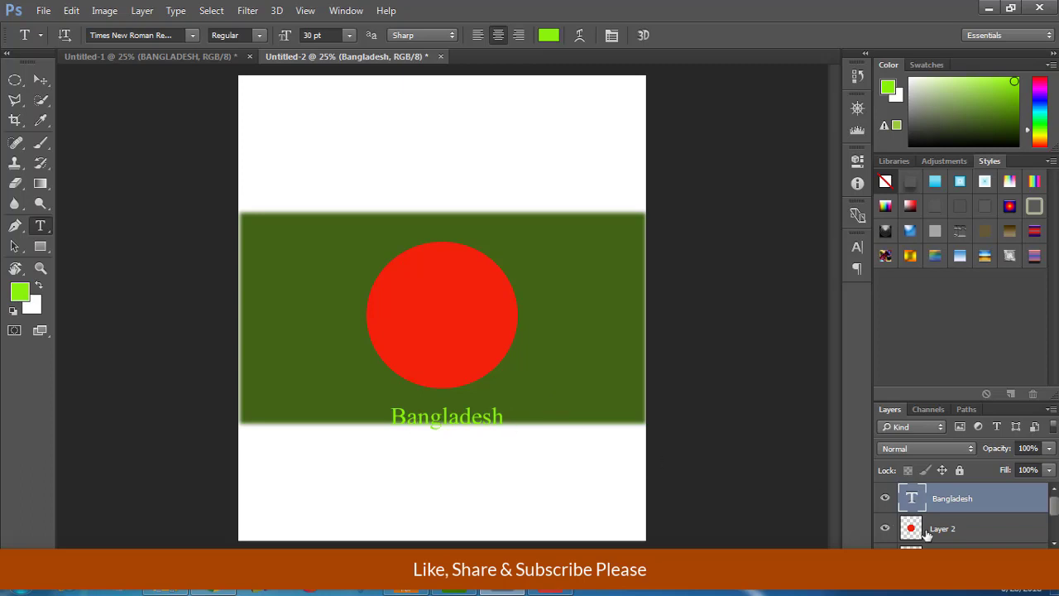
click(884, 500)
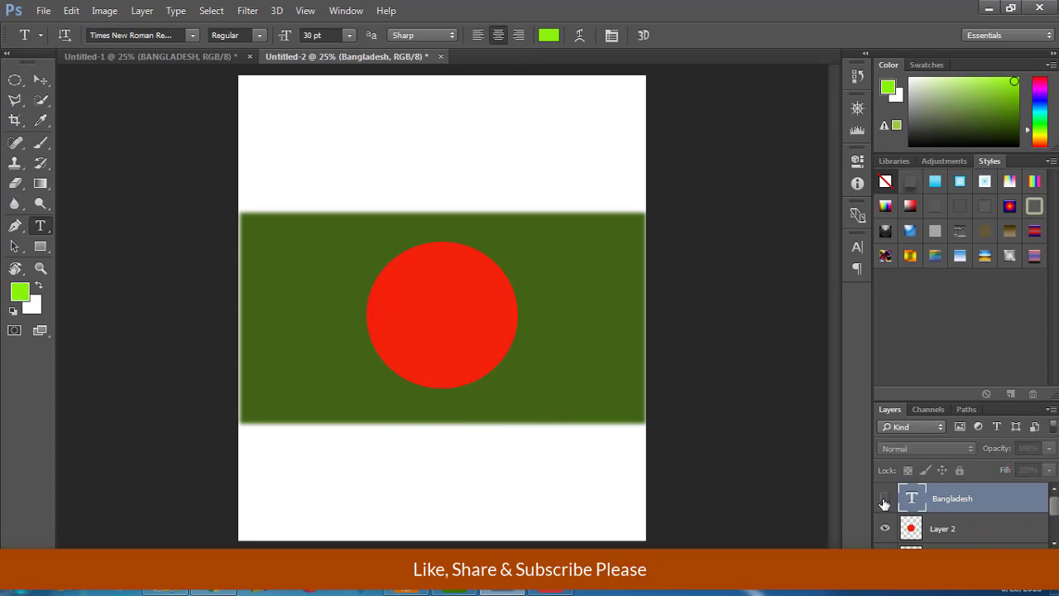
click(885, 500)
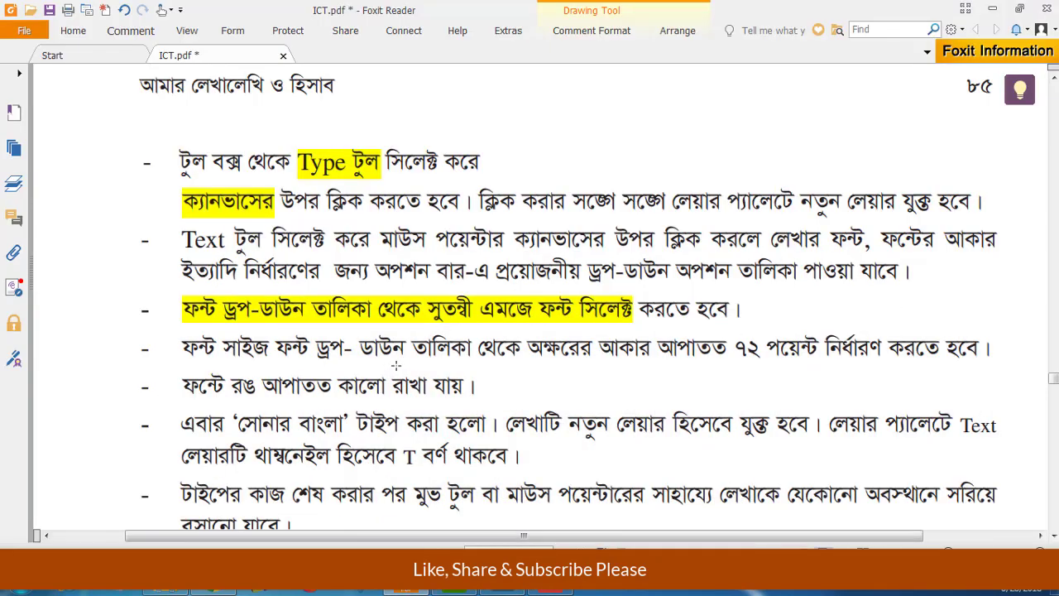
scroll(396, 365, up, 5)
scroll(394, 364, up, 3)
scroll(385, 356, up, 3)
scroll(383, 353, up, 2)
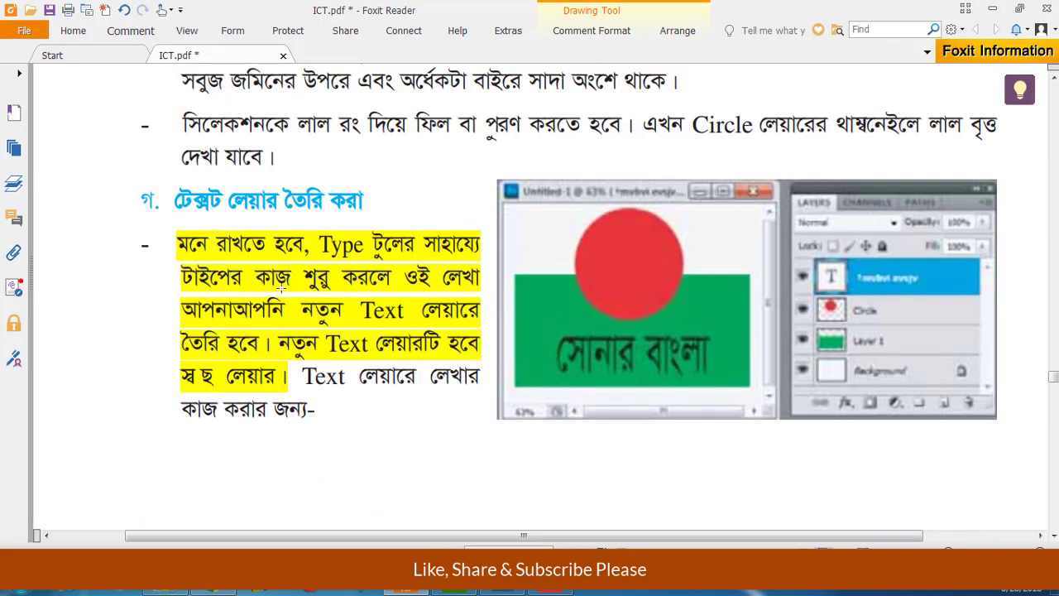
scroll(377, 273, down, 2)
scroll(380, 298, down, 4)
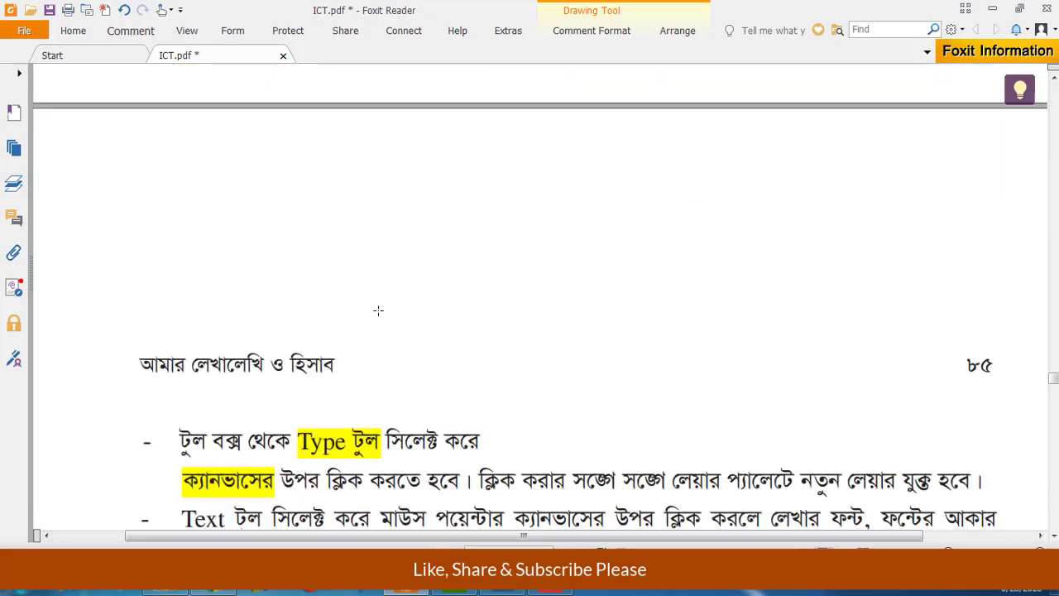
scroll(376, 314, down, 4)
scroll(376, 347, down, 3)
scroll(377, 356, up, 3)
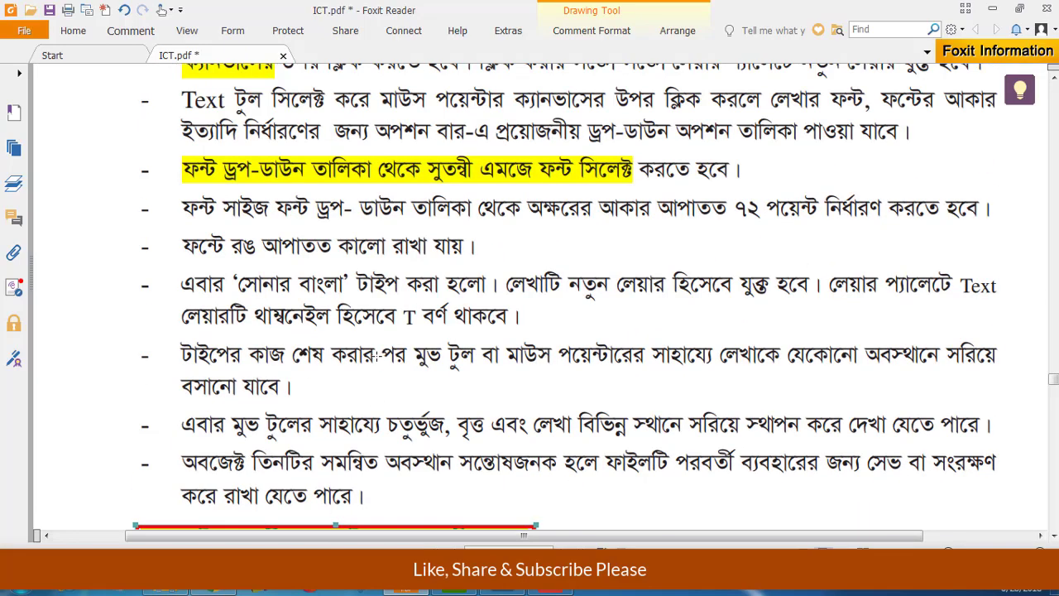
scroll(377, 354, up, 1)
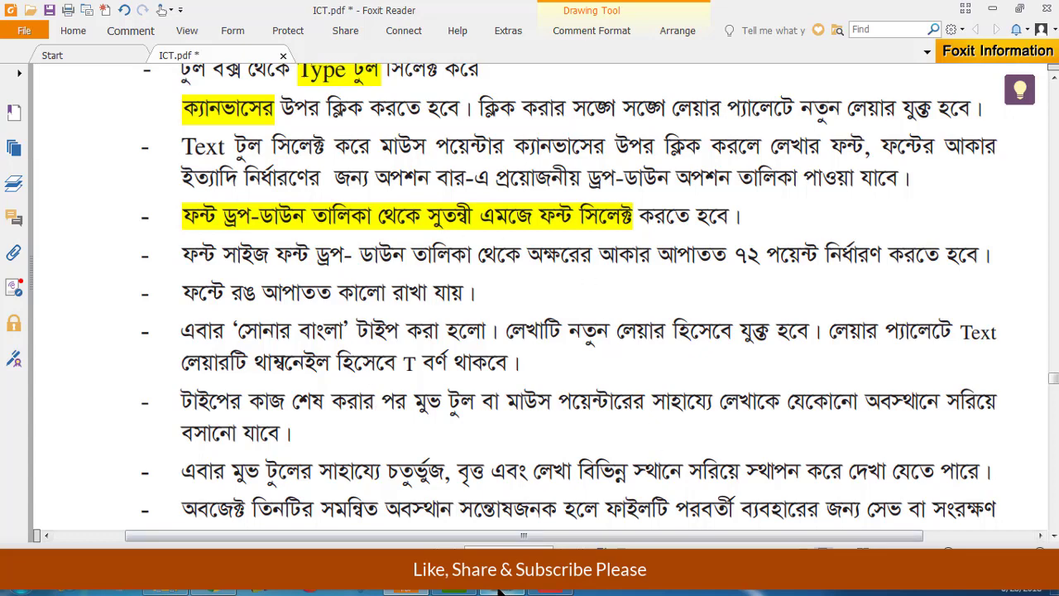
Step: Select the Bangladesh text and try left, right, then centre alignment
click(500, 589)
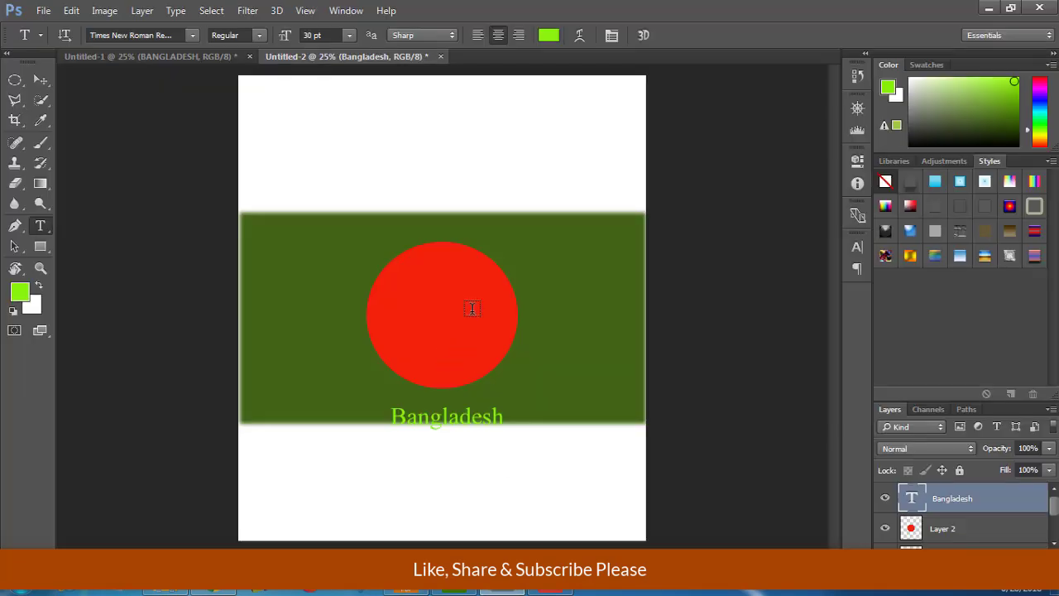
click(453, 424)
drag(518, 421, 386, 412)
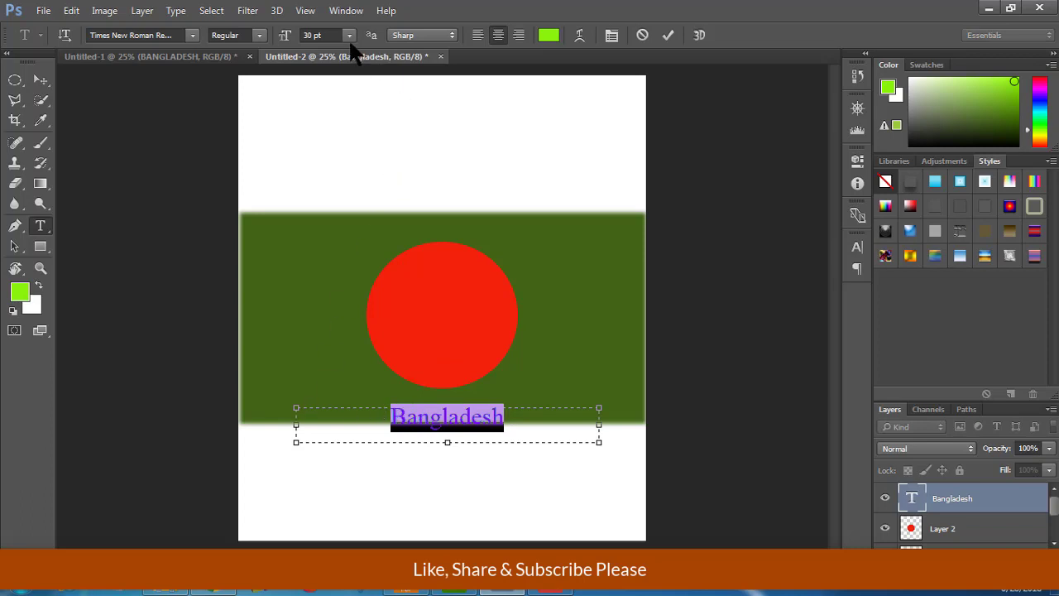
click(478, 35)
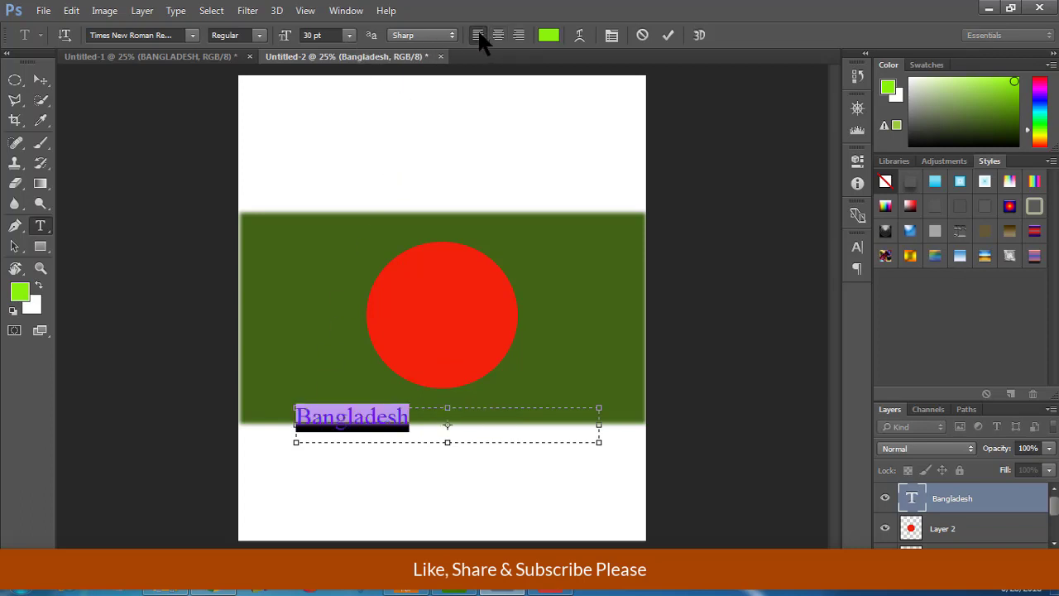
click(519, 35)
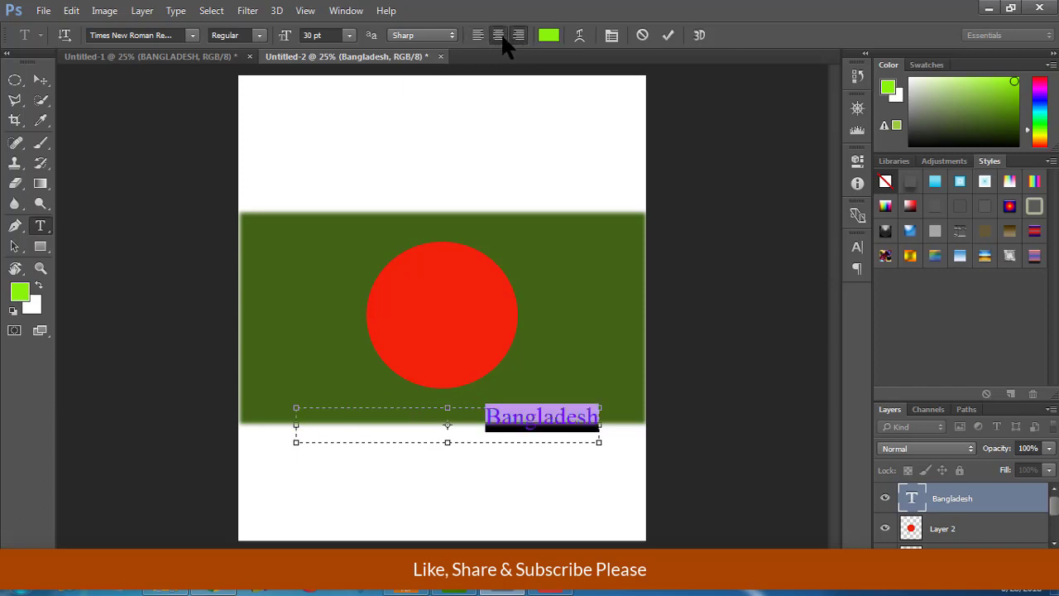
click(499, 35)
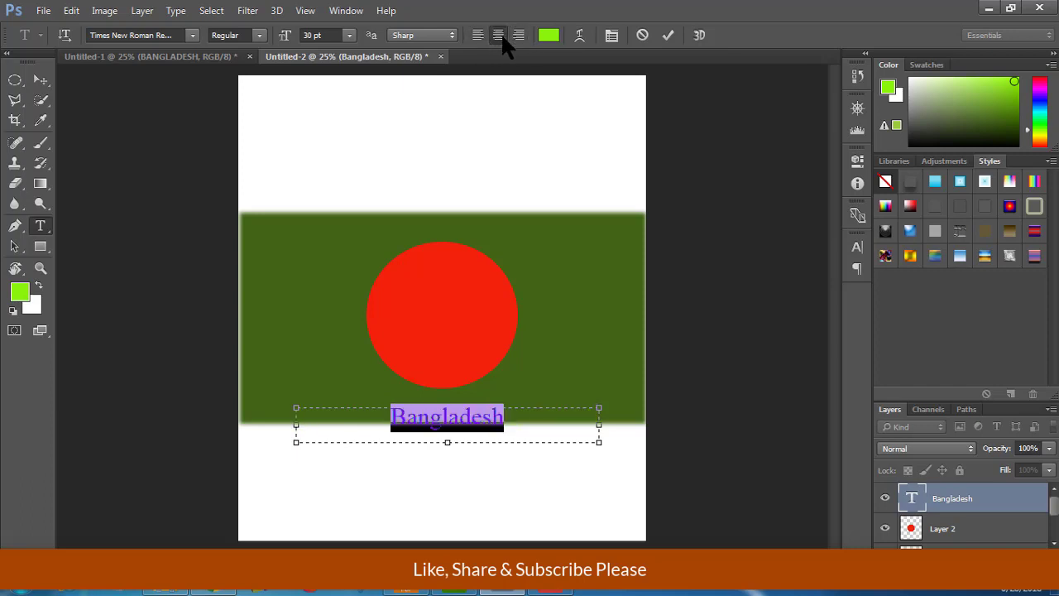
Step: Try Crisp, Strong, None and Smooth anti-aliasing on the text, settling on Sharp
click(443, 36)
click(417, 67)
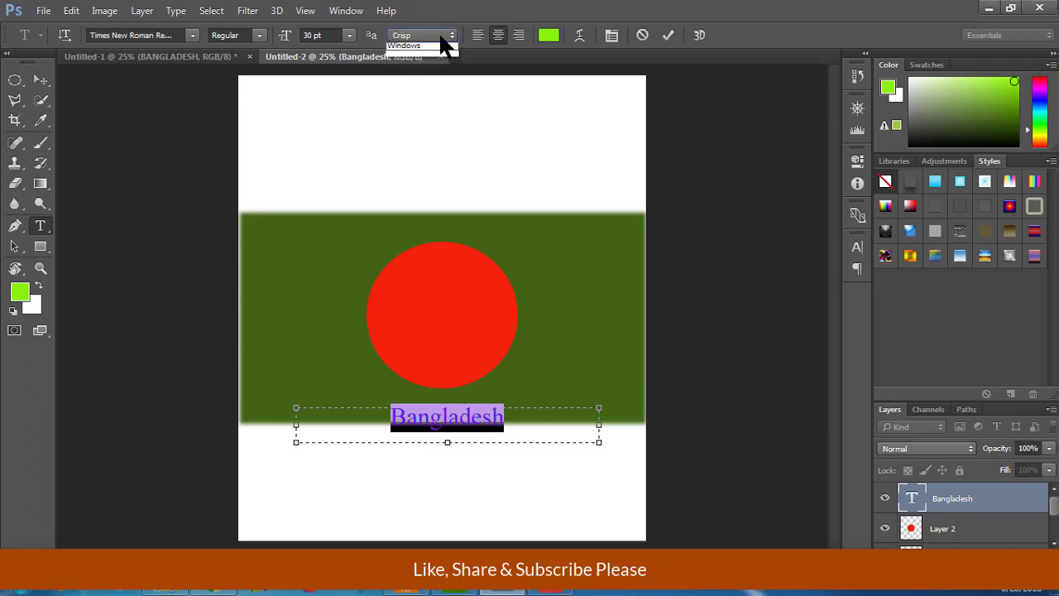
click(439, 36)
click(427, 72)
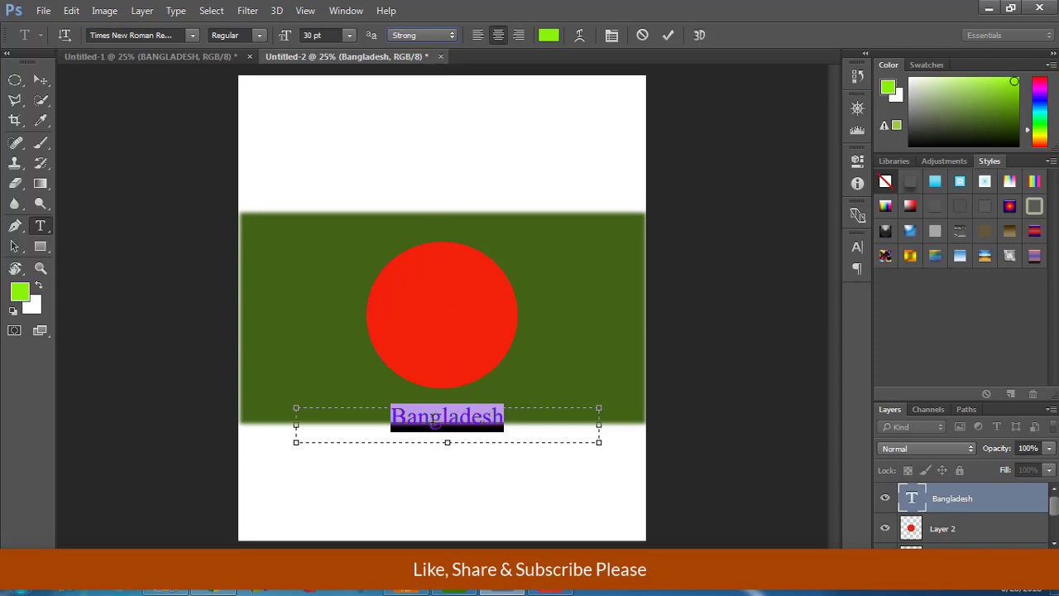
click(427, 36)
click(431, 34)
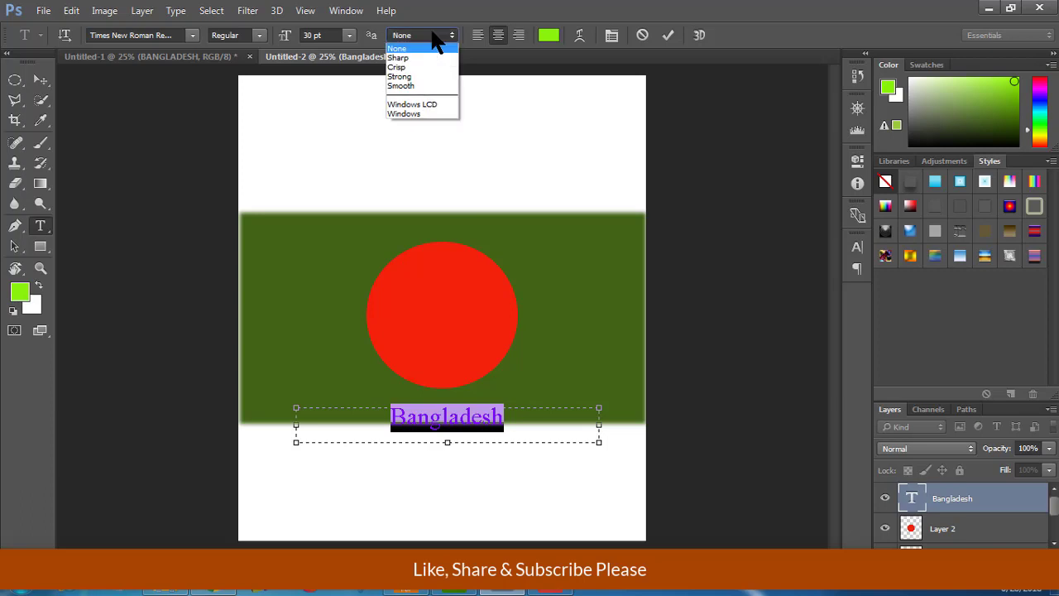
click(420, 86)
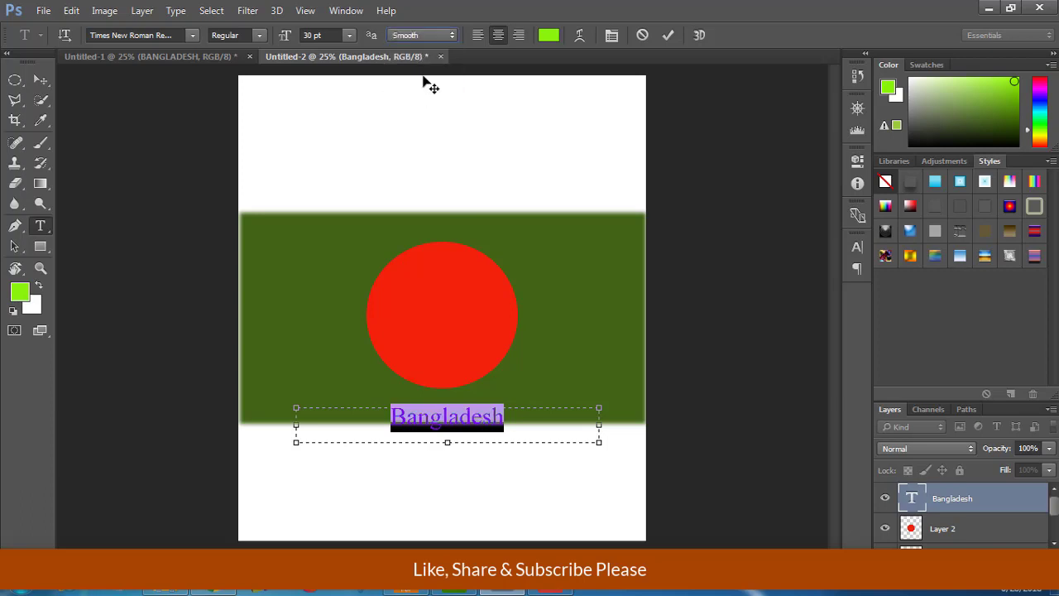
click(436, 38)
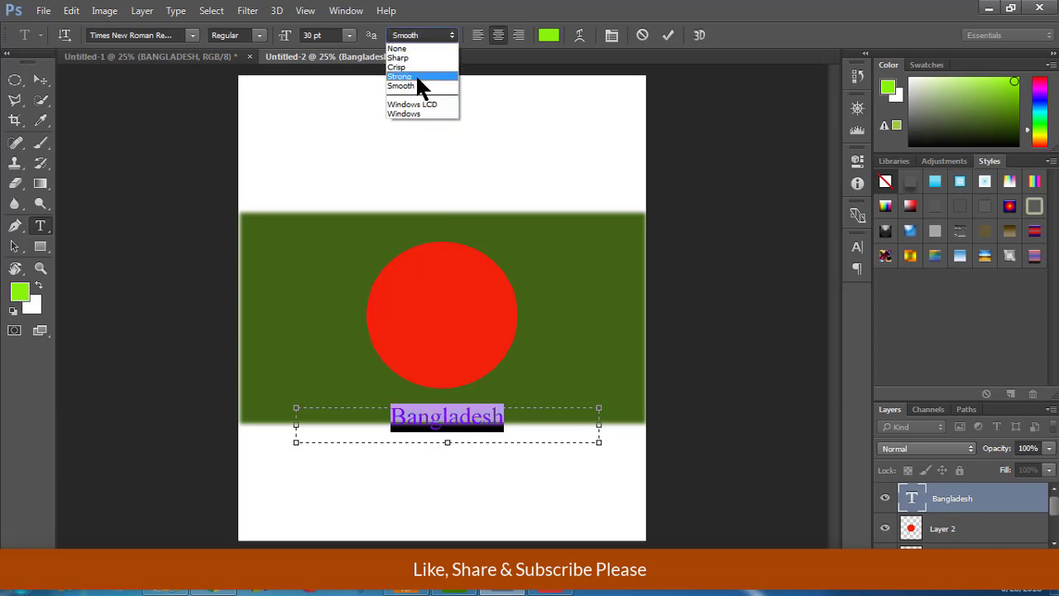
click(406, 67)
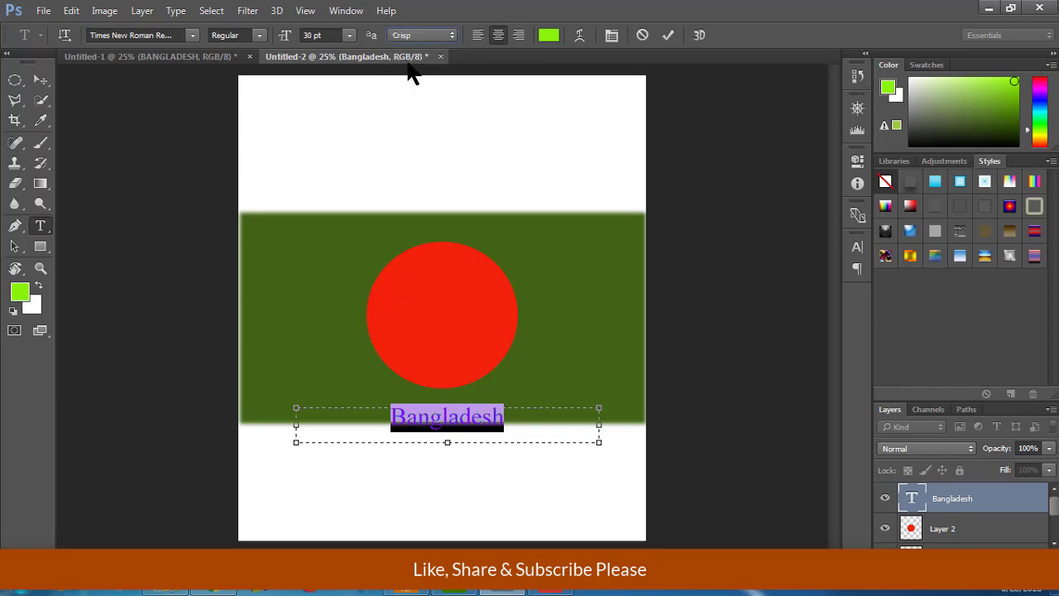
click(421, 33)
click(423, 58)
click(549, 35)
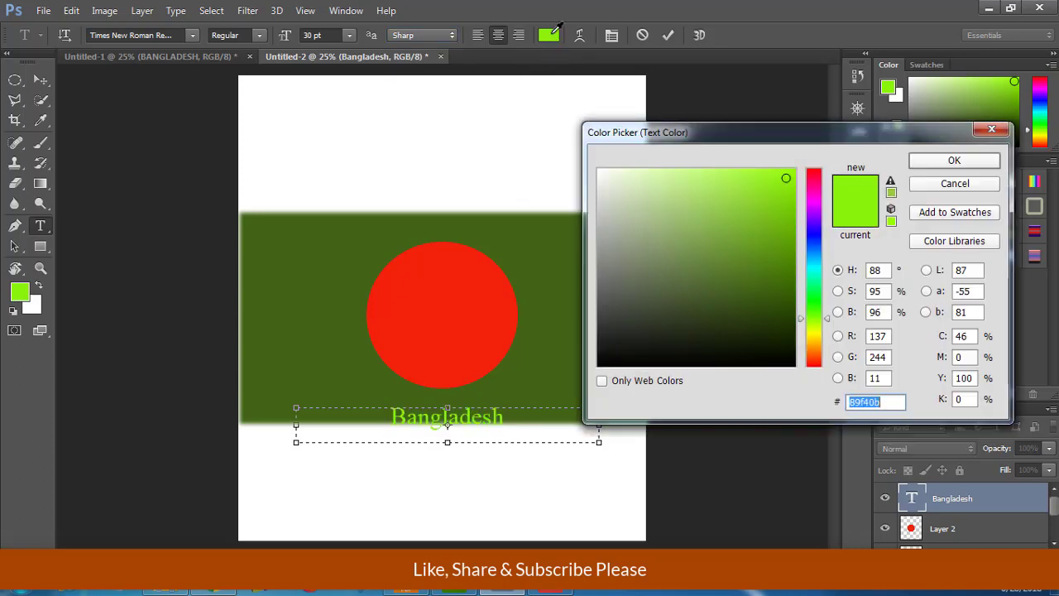
Step: Change the Bangladesh text colour to bright blue 0d23f4
click(784, 178)
click(816, 180)
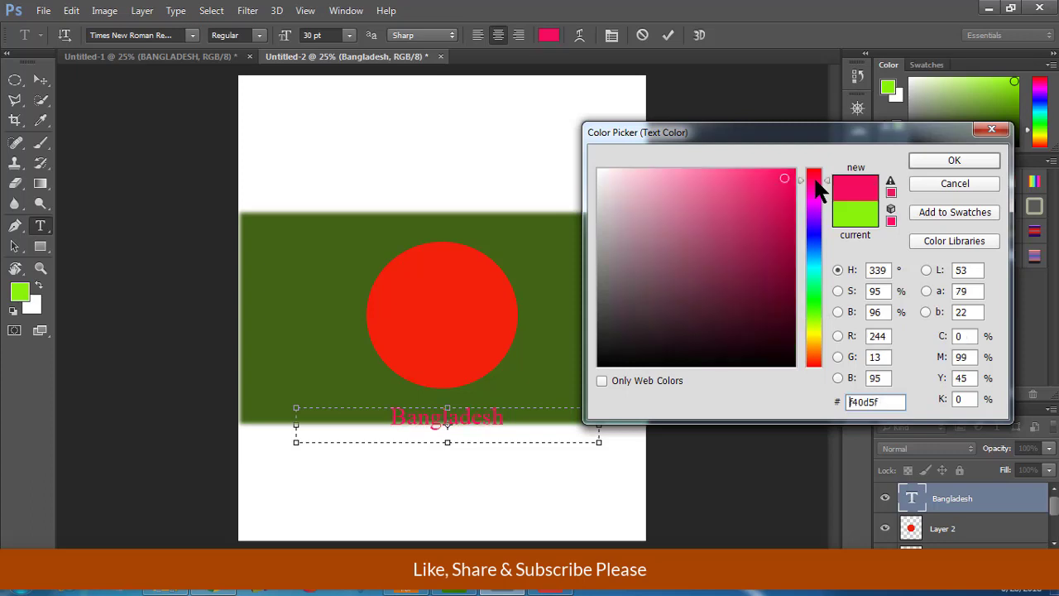
click(816, 175)
drag(813, 349, 815, 238)
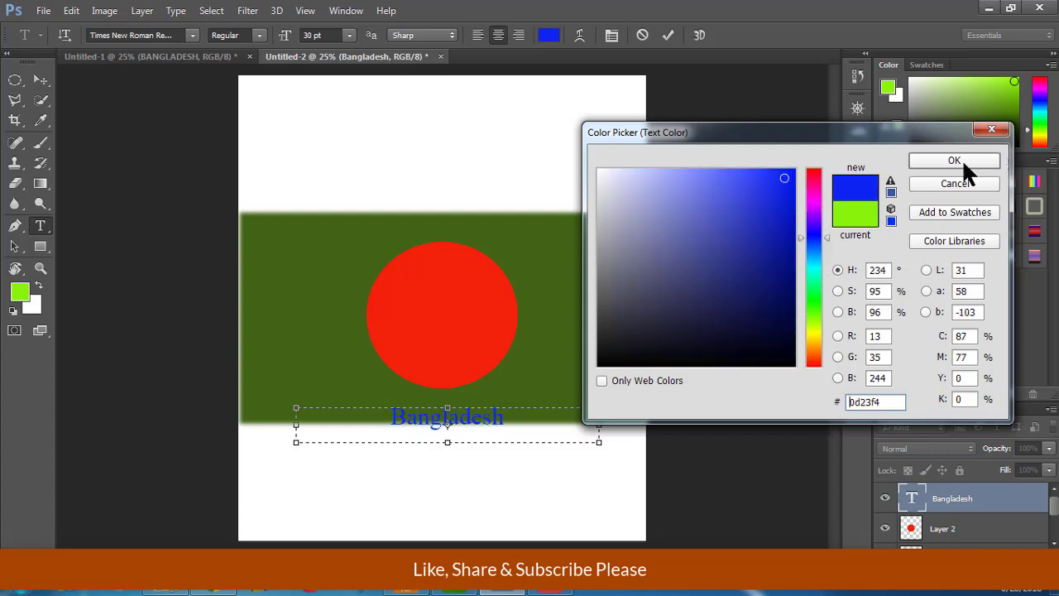
click(939, 163)
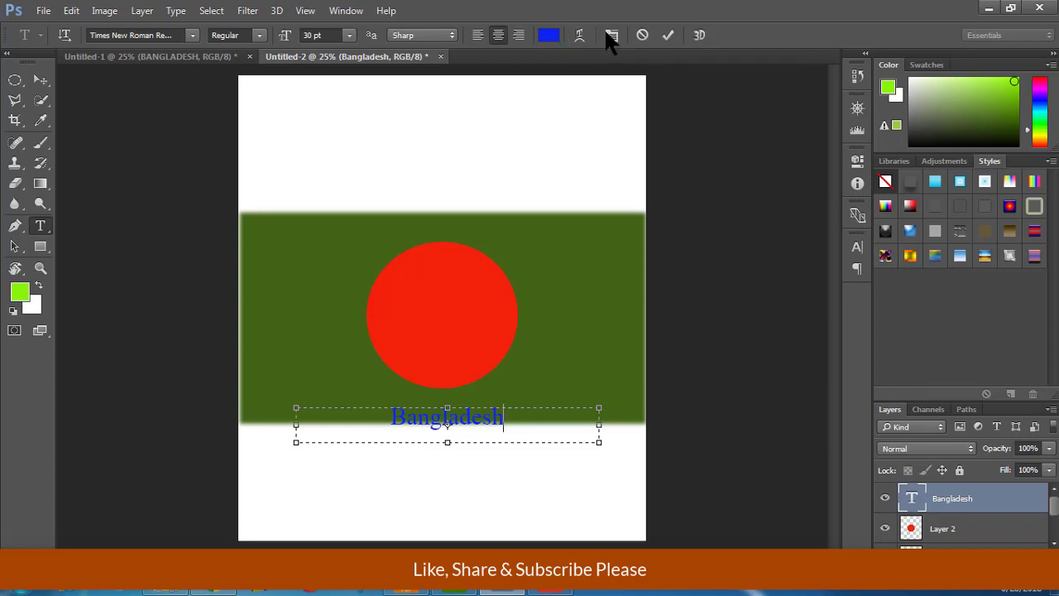
Step: Convert the blue Bangladesh text into extruded 3D text, accepting the switch to the 3D workspace
click(700, 37)
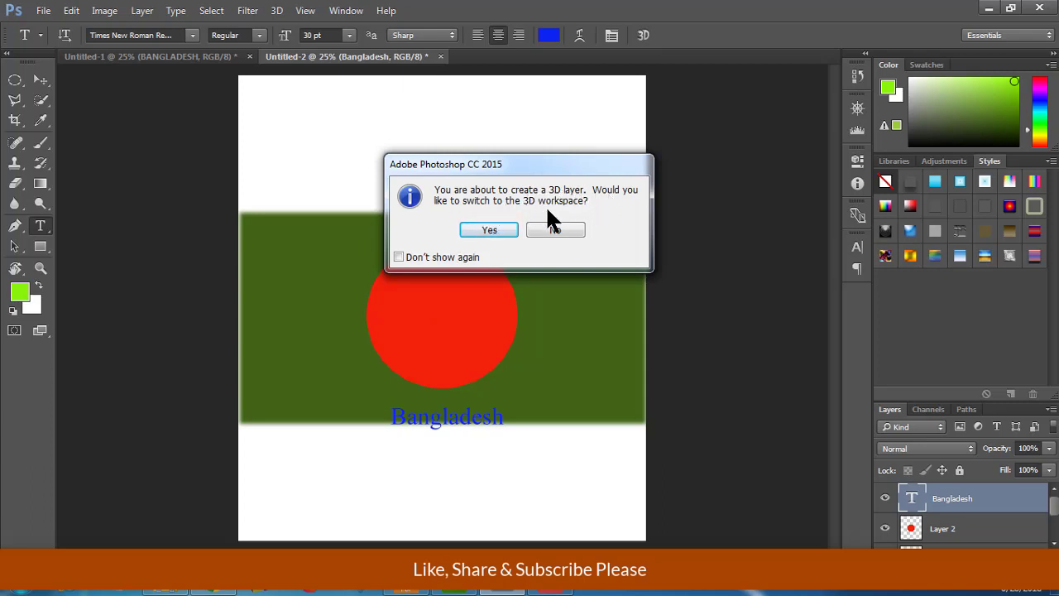
click(488, 232)
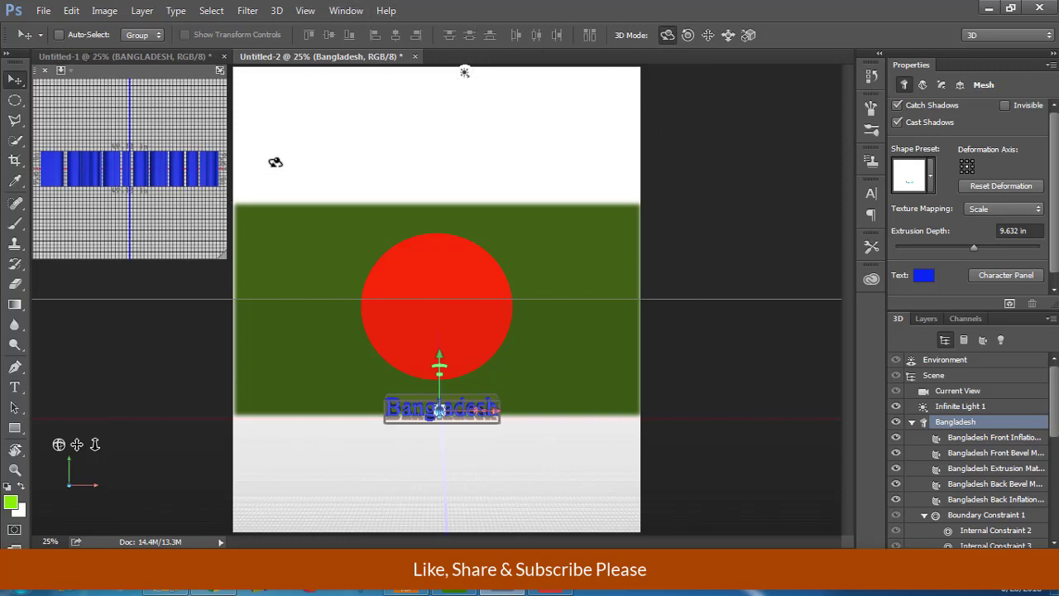
Step: Return to ICT.pdf in Foxit Reader and scroll up to the "লেয়ারে অবজেক্ট তৈরি করা" section heading
click(405, 591)
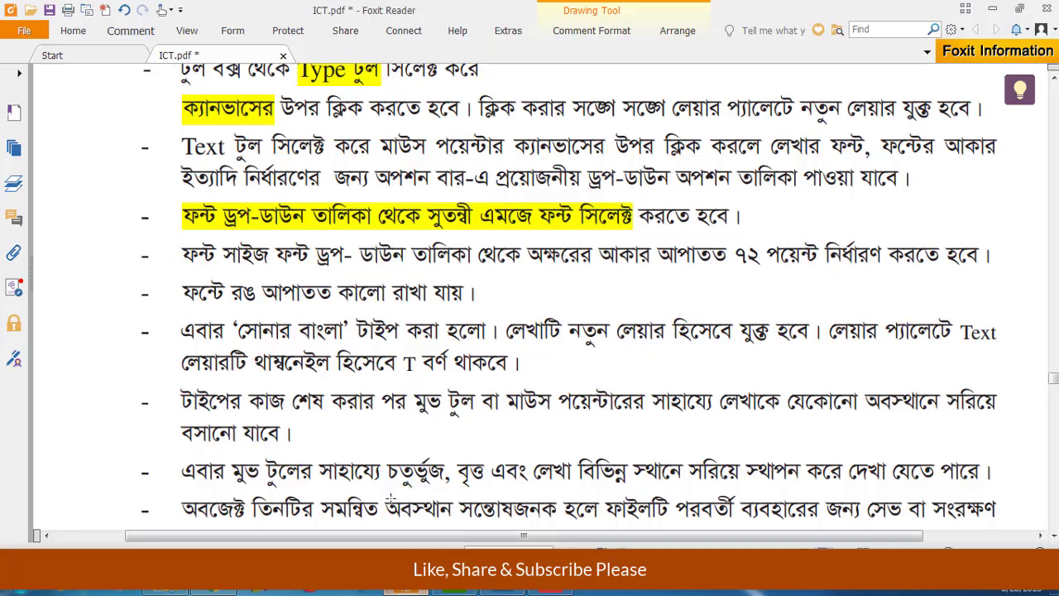
scroll(373, 397, up, 4)
scroll(358, 318, up, 5)
scroll(357, 318, up, 5)
scroll(357, 317, up, 5)
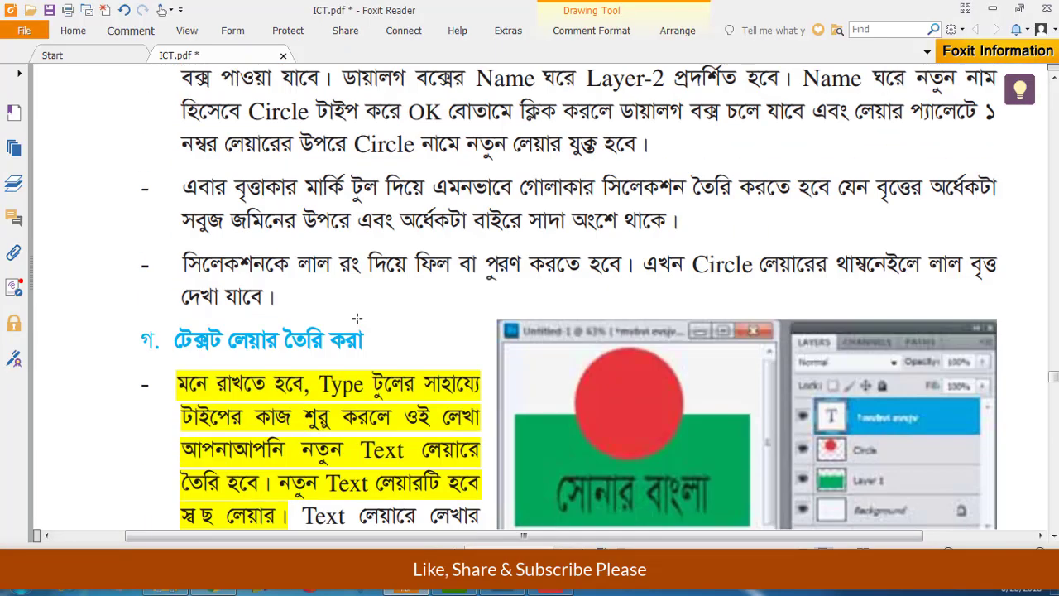
scroll(357, 318, up, 5)
scroll(358, 318, up, 2)
scroll(357, 318, up, 3)
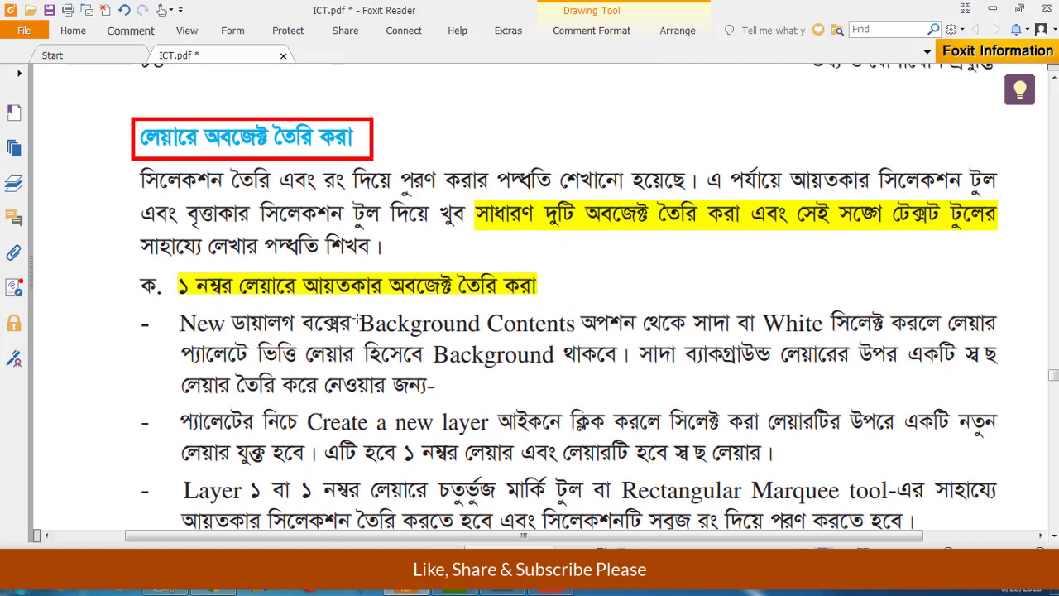